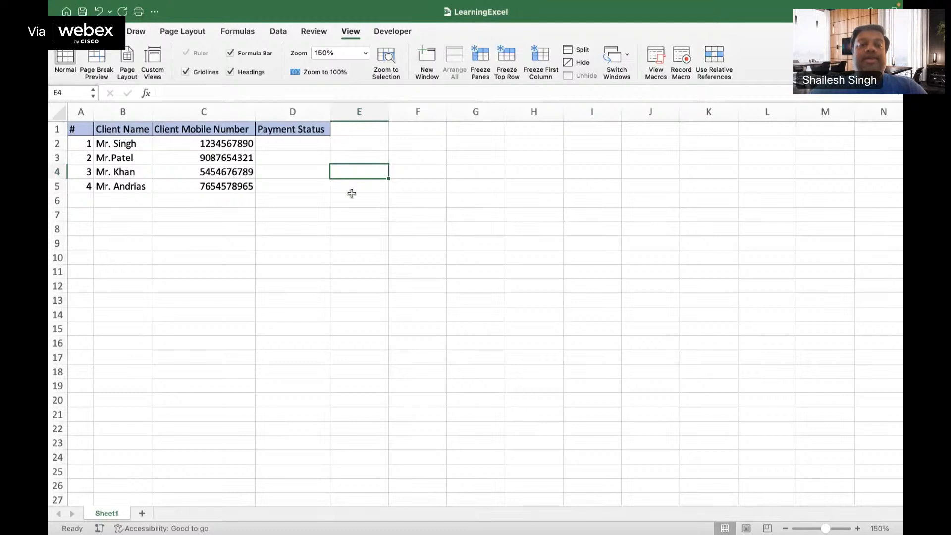
Examine the client table and its columns for number, client name, mobile number and payment status.
{"action": "left_click_drag", "start_coordinate": [76, 124], "coordinate": [298, 186]}
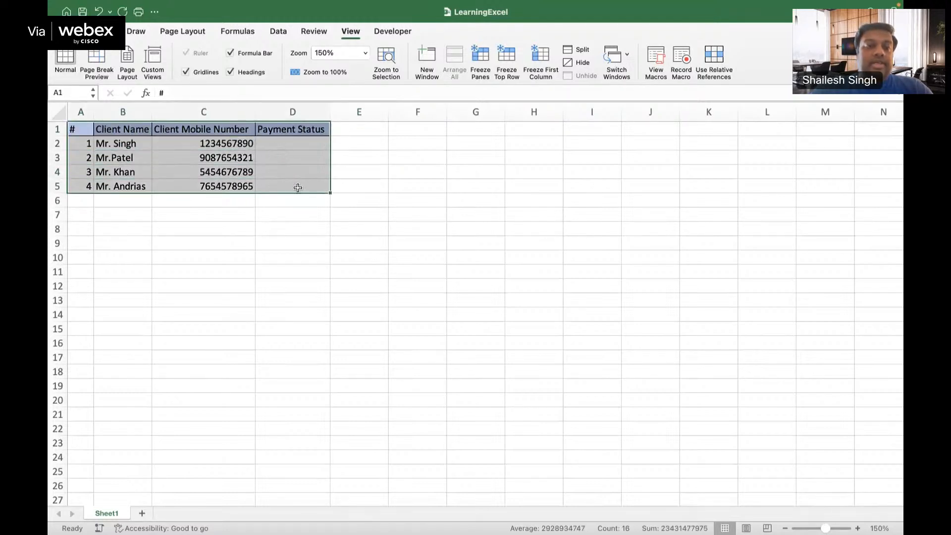
{"action": "left_click", "coordinate": [292, 160]}
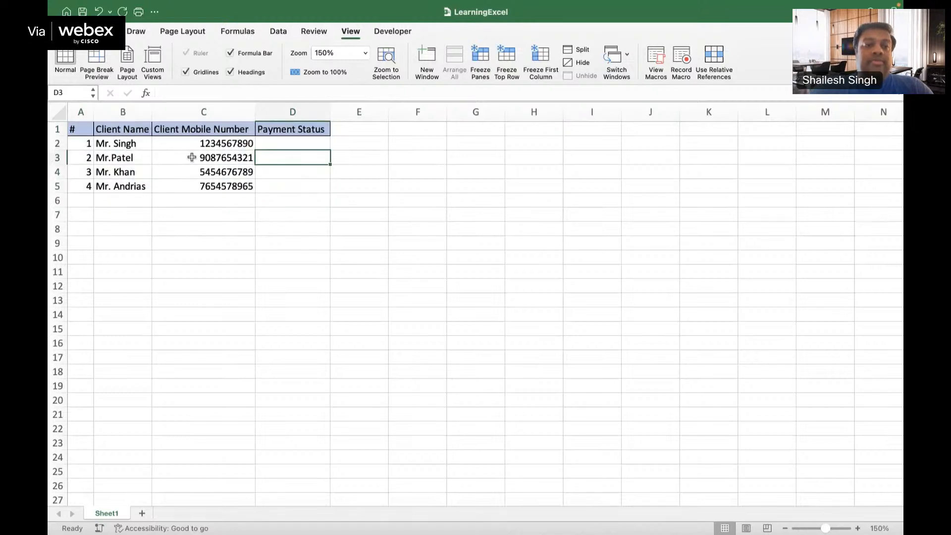
{"action": "left_click", "coordinate": [90, 130]}
{"action": "left_click_drag", "start_coordinate": [91, 130], "coordinate": [234, 179]}
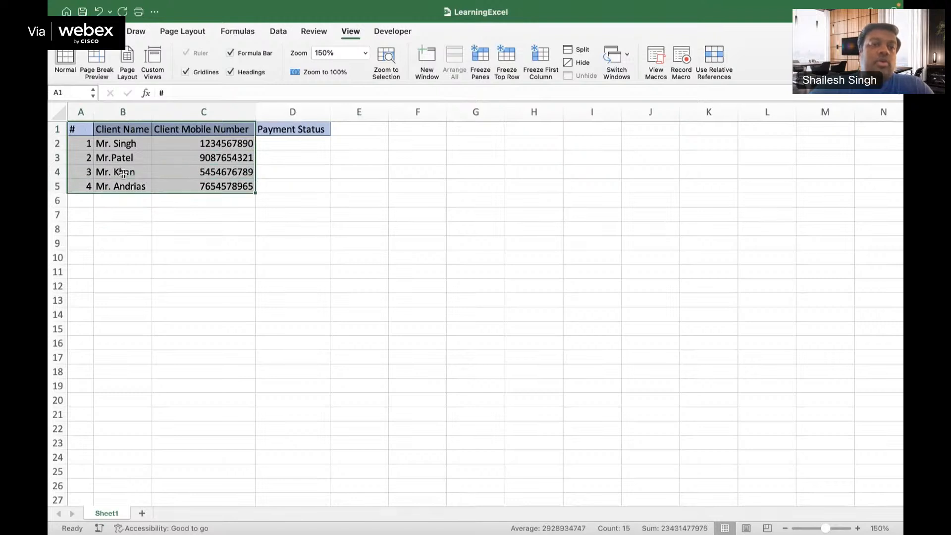
{"action": "left_click", "coordinate": [77, 141]}
{"action": "left_click", "coordinate": [80, 118]}
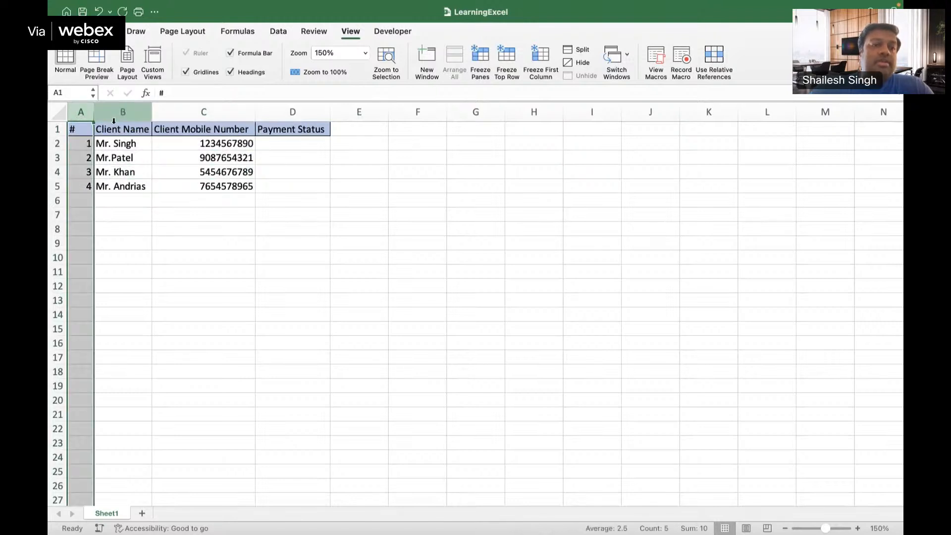
{"action": "left_click", "coordinate": [133, 114]}
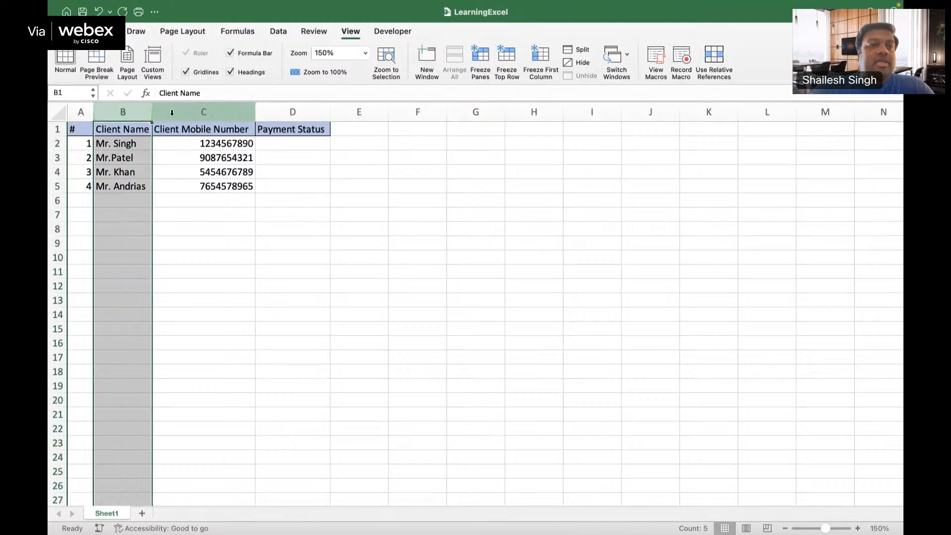
{"action": "left_click", "coordinate": [180, 112]}
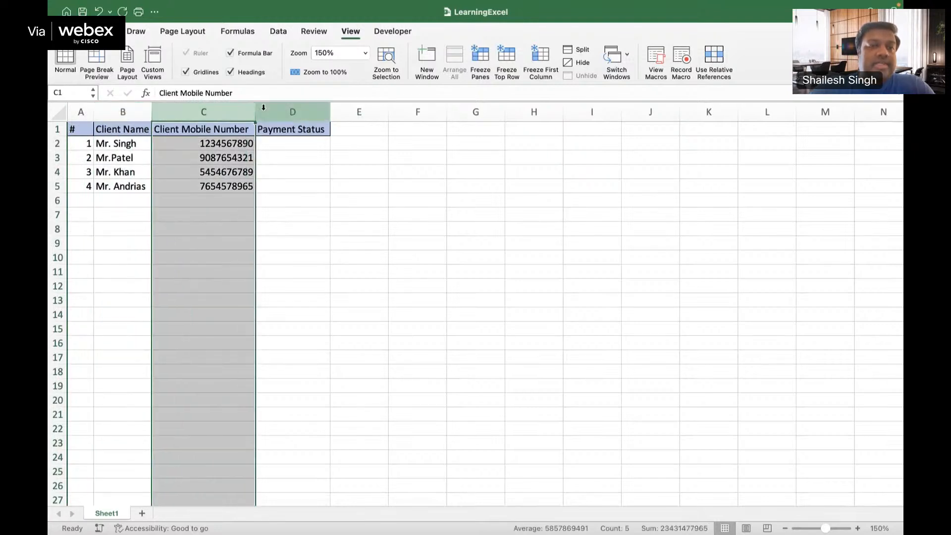
{"action": "left_click", "coordinate": [292, 112]}
Enter Received as the payment status in D2 and Not Received in D3.
{"action": "left_click", "coordinate": [297, 143]}
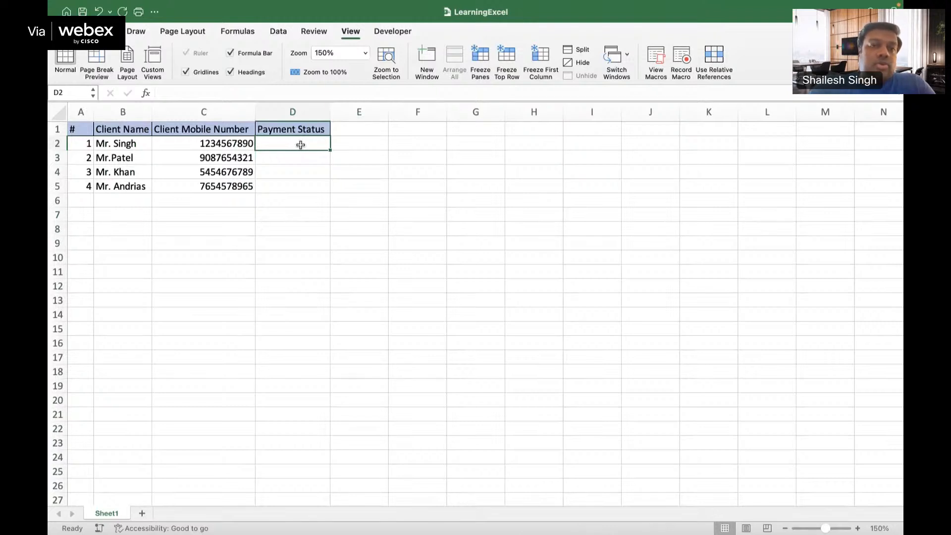
{"action": "double_click", "coordinate": [303, 143]}
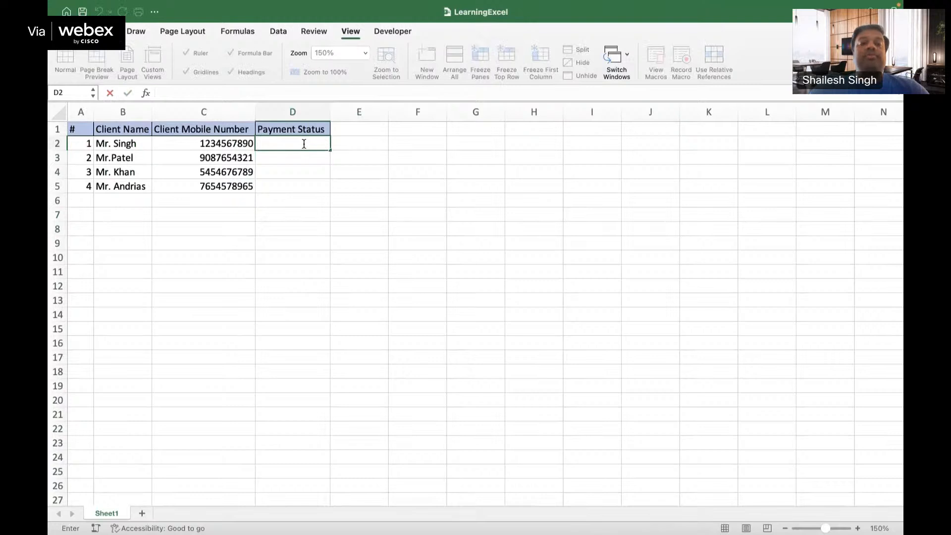
{"action": "type", "text": "Received"}
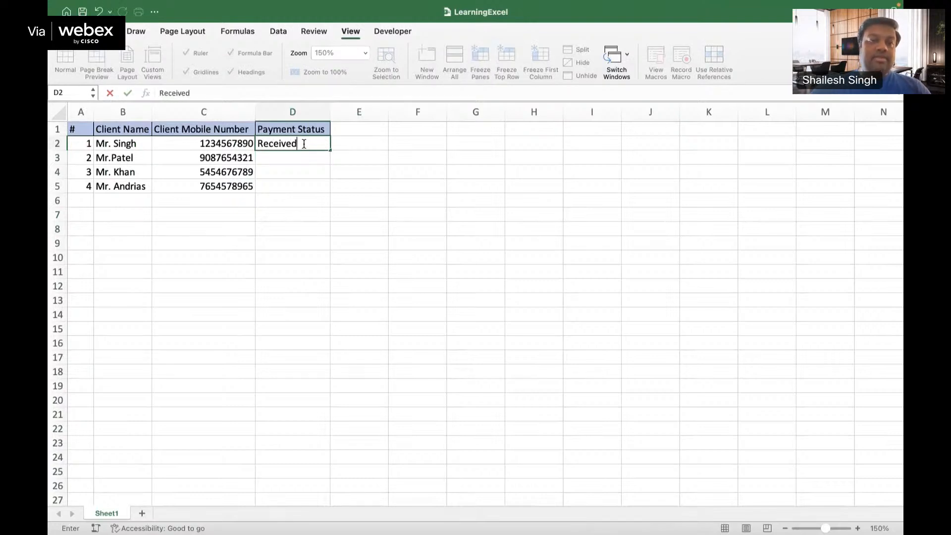
{"action": "left_click", "coordinate": [300, 158]}
{"action": "type", "text": "N"}
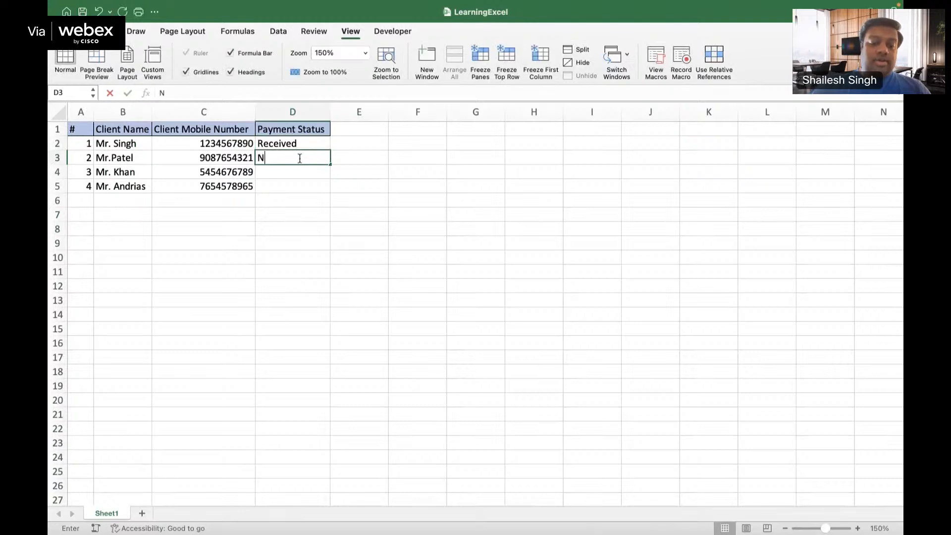
{"action": "type", "text": "ot Rece"}
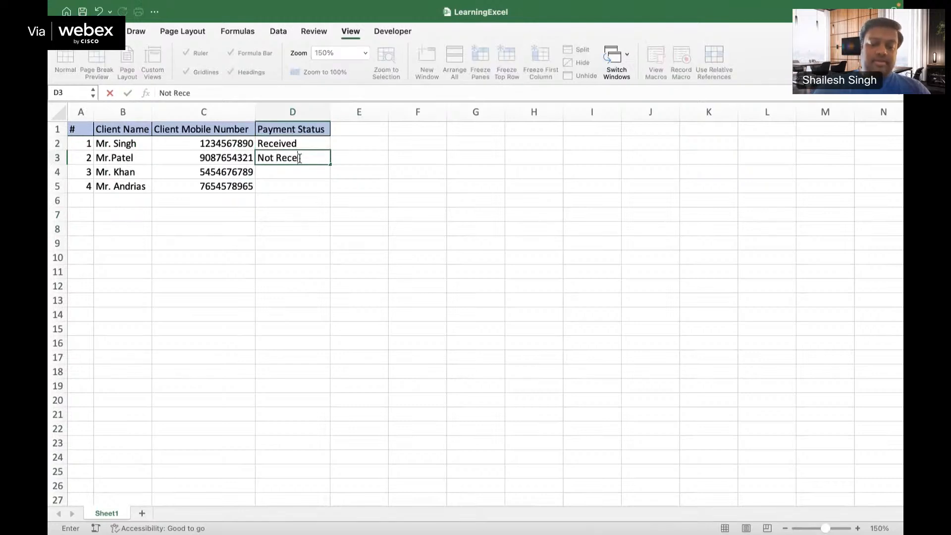
{"action": "type", "text": "ived"}
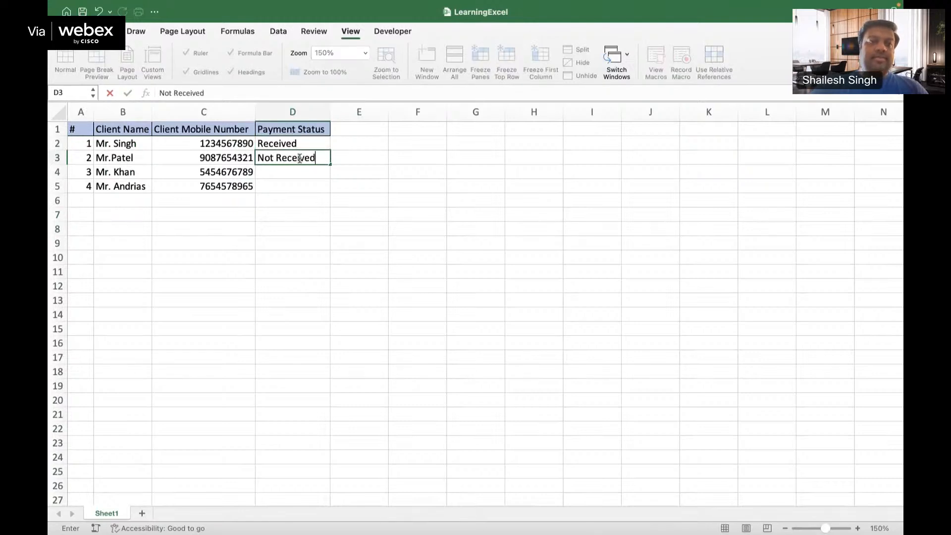
{"action": "left_click", "coordinate": [296, 173]}
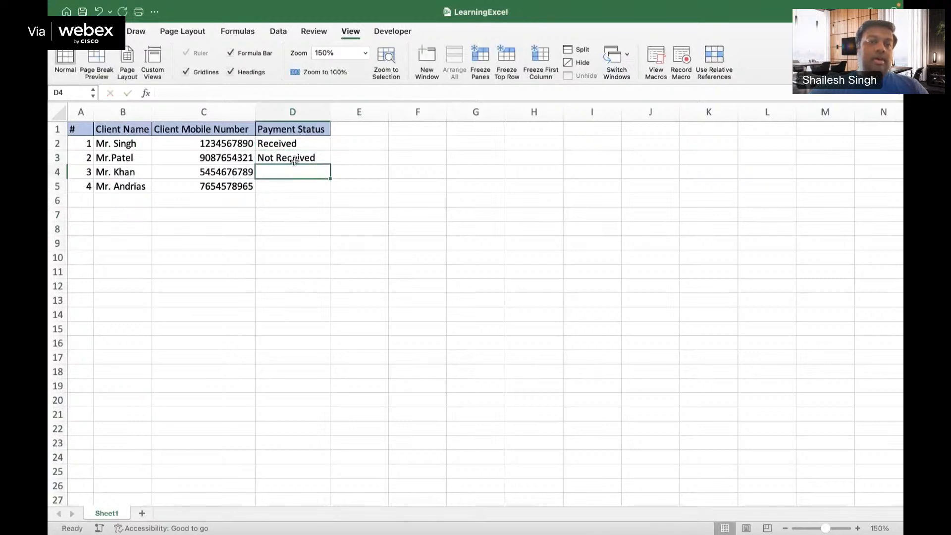
{"action": "left_click_drag", "start_coordinate": [310, 144], "coordinate": [308, 156]}
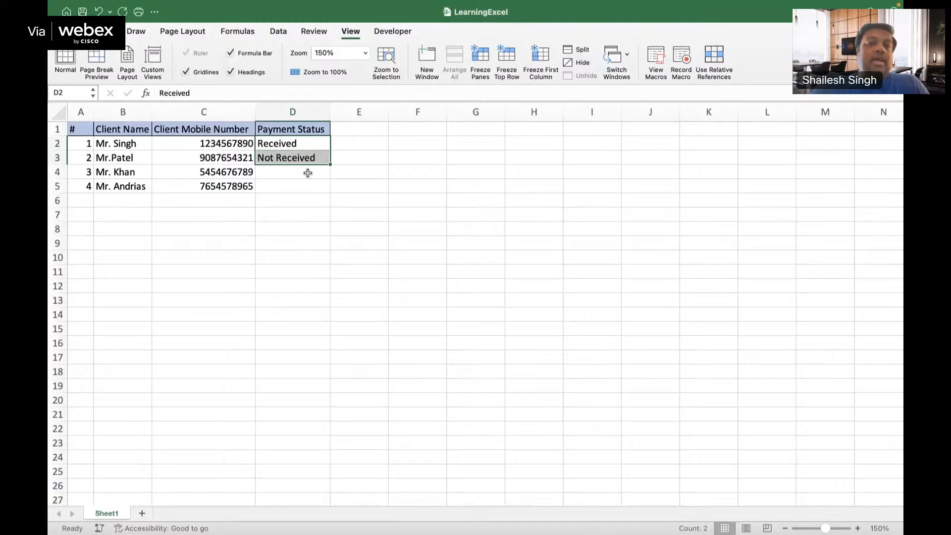
{"action": "left_click", "coordinate": [307, 173]}
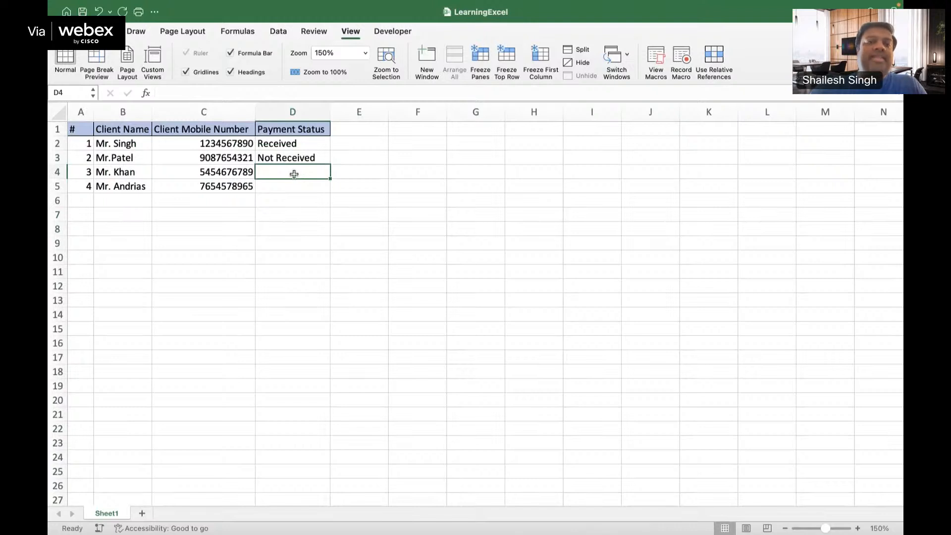
{"action": "left_click_drag", "start_coordinate": [57, 143], "coordinate": [49, 189]}
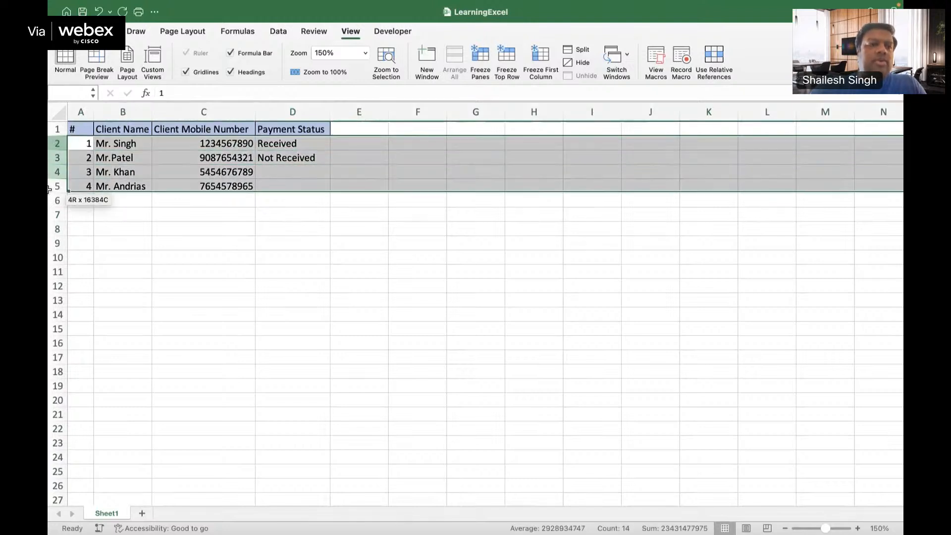
{"action": "left_click", "coordinate": [272, 212]}
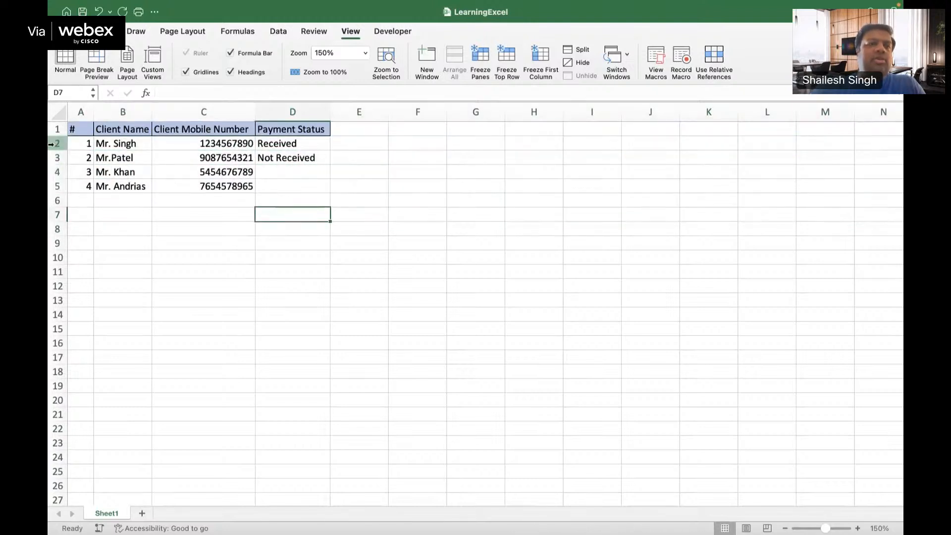
{"action": "left_click_drag", "start_coordinate": [52, 143], "coordinate": [49, 168]}
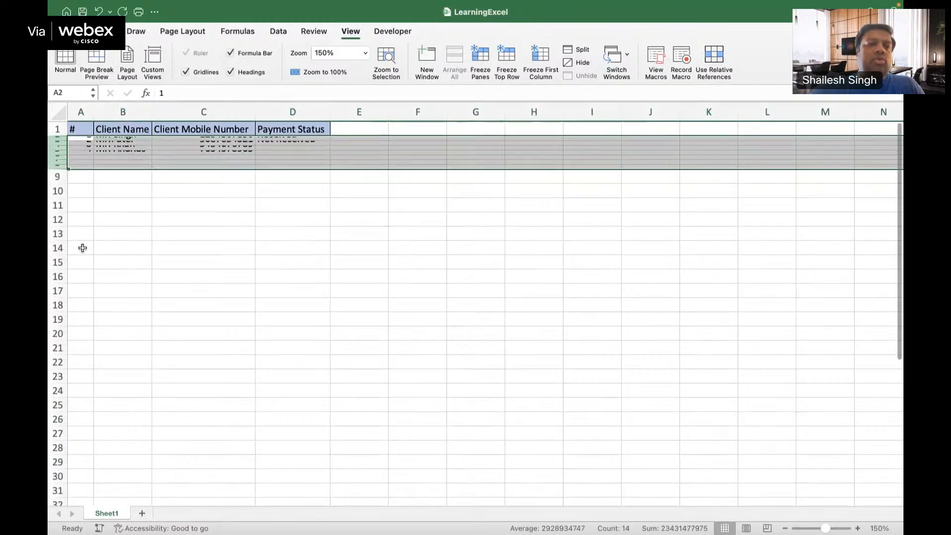
{"action": "key", "text": "super+z"}
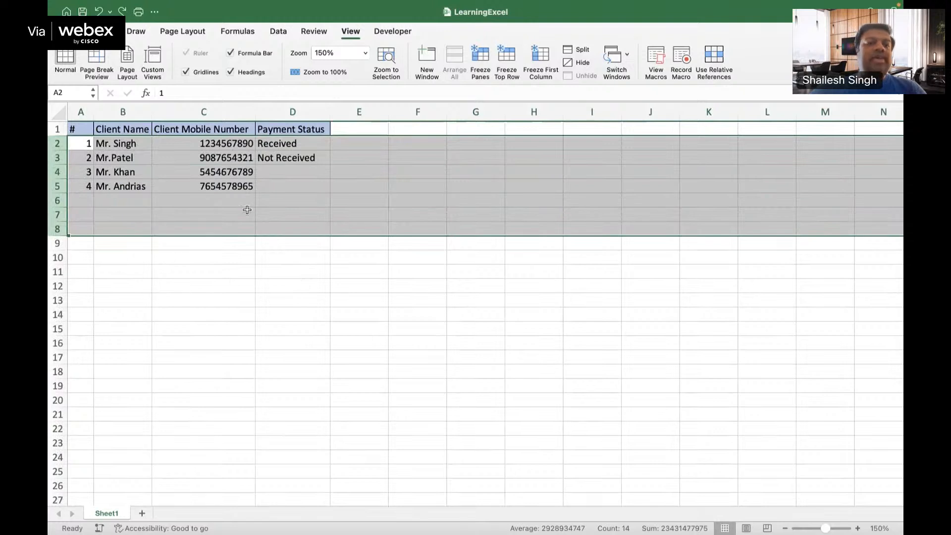
{"action": "left_click", "coordinate": [315, 159]}
{"action": "left_click", "coordinate": [312, 169]}
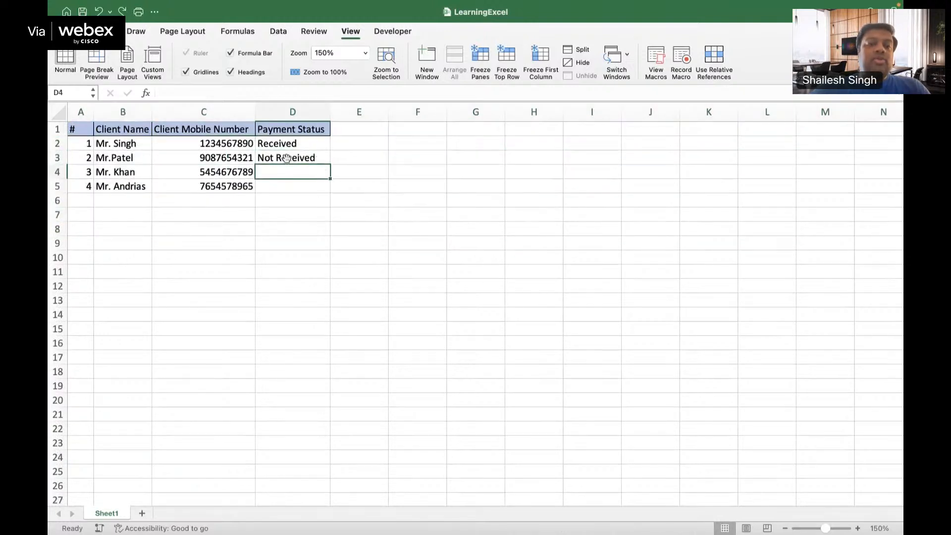
{"action": "left_click", "coordinate": [292, 186]}
{"action": "left_click", "coordinate": [297, 160]}
Clear the manually entered payment statuses from cells D2 and D3.
{"action": "left_click", "coordinate": [295, 141]}
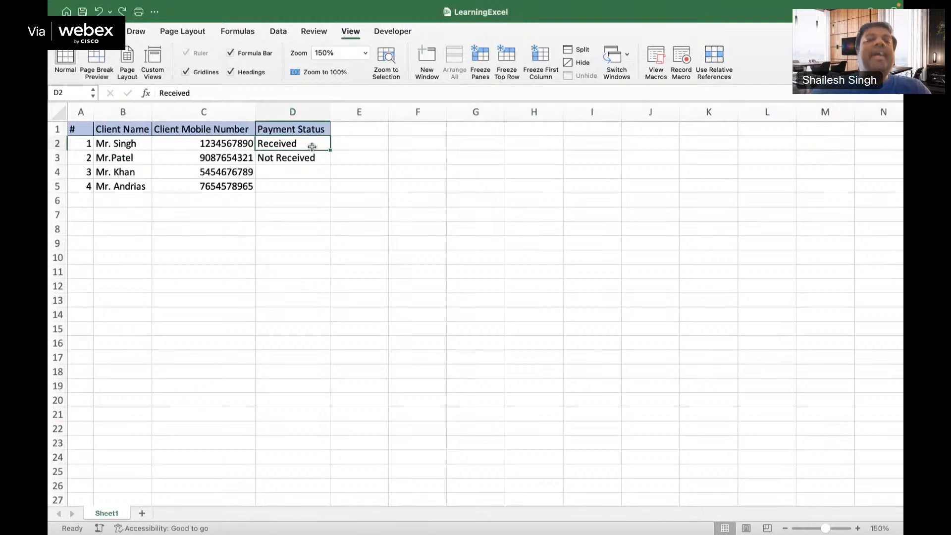
{"action": "key", "text": "Delete"}
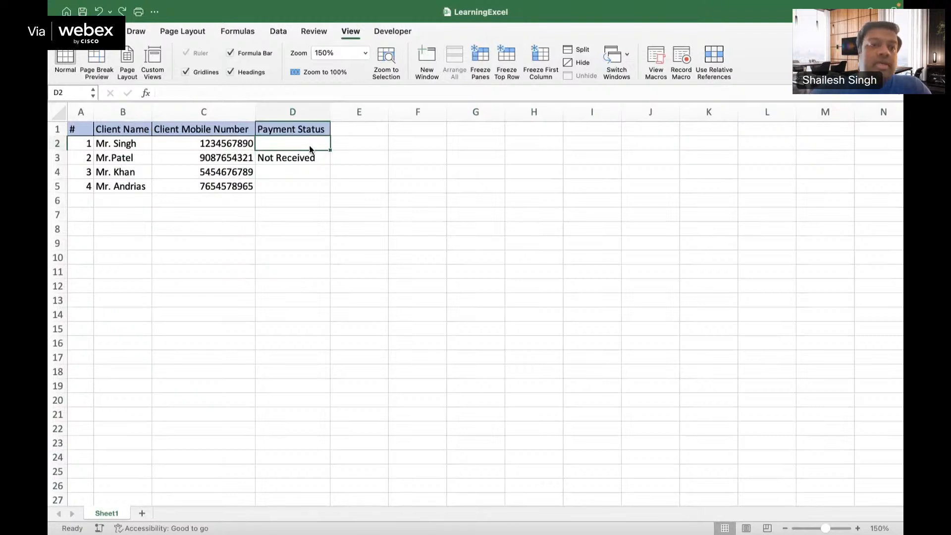
{"action": "left_click", "coordinate": [289, 159]}
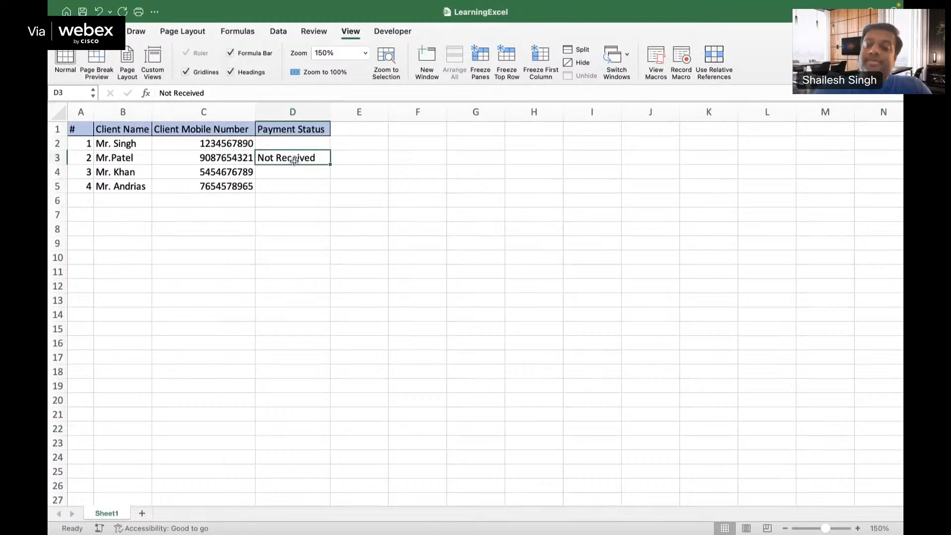
{"action": "key", "text": "Delete"}
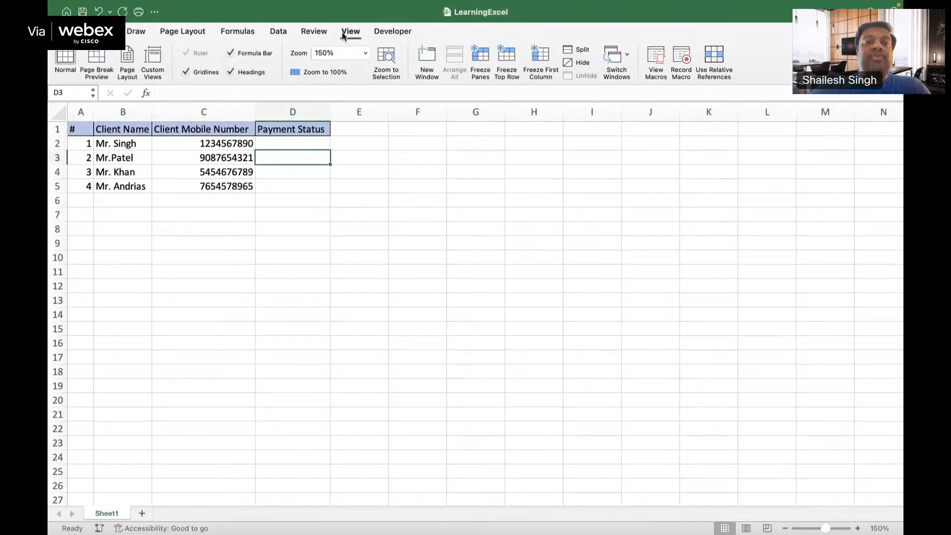
{"action": "left_click", "coordinate": [306, 173]}
{"action": "left_click", "coordinate": [299, 188]}
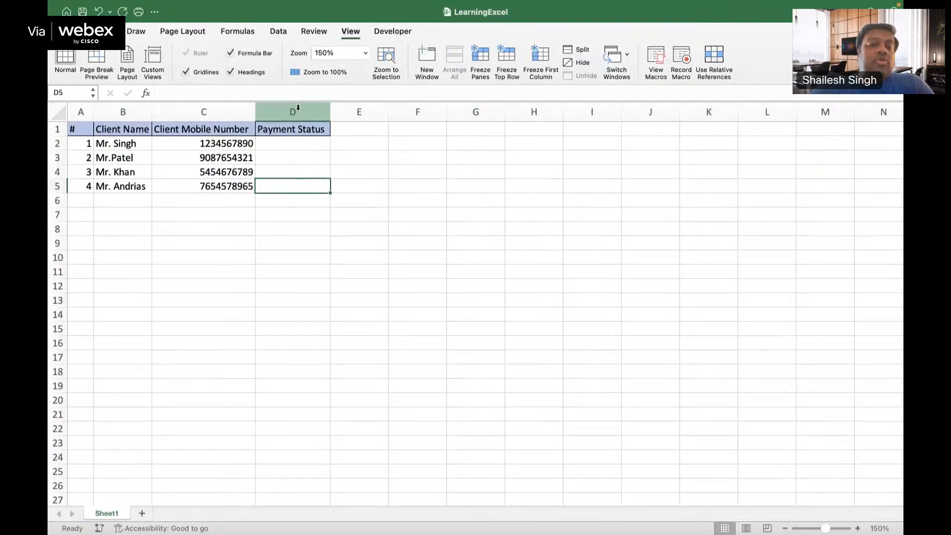
{"action": "left_click", "coordinate": [298, 143]}
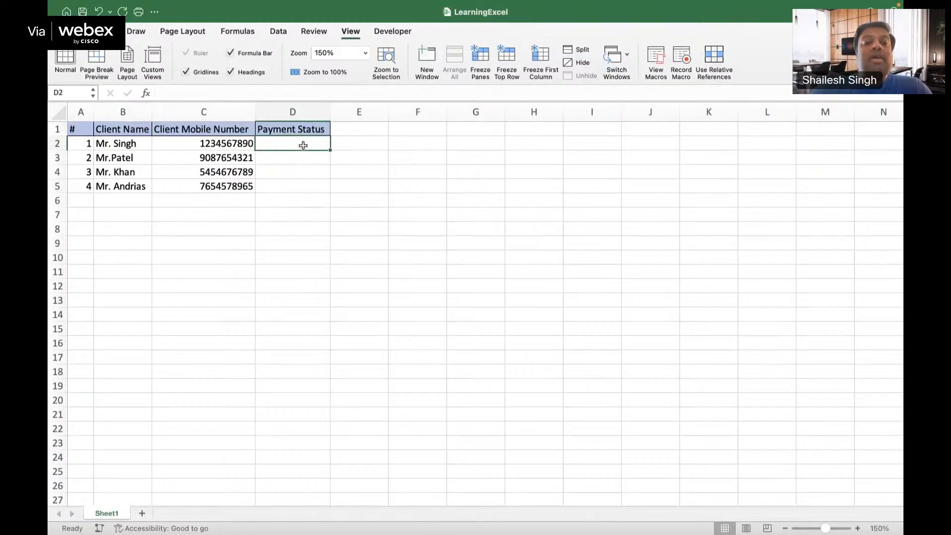
Start a Data Validation rule for the entire Payment Status column and set the allowed criteria to List.
{"action": "left_click", "coordinate": [291, 112]}
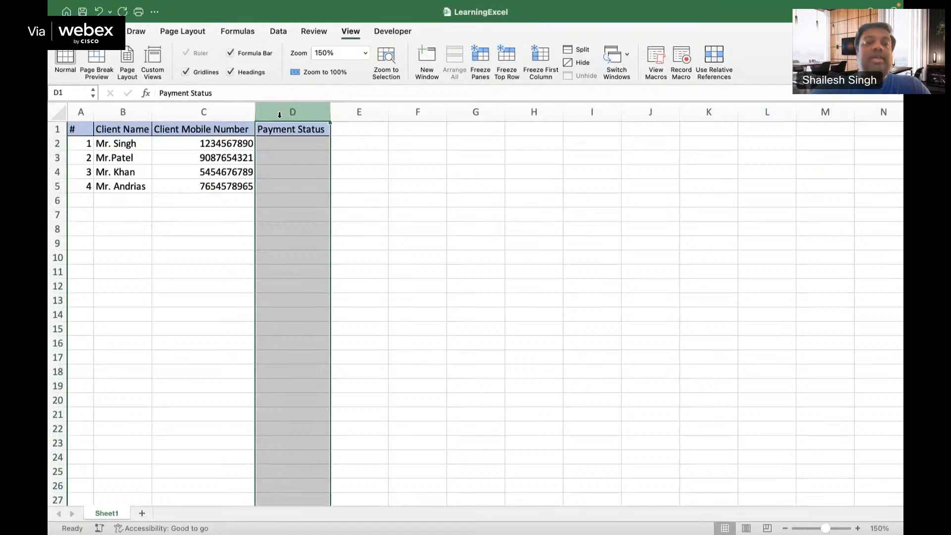
{"action": "left_click", "coordinate": [277, 33]}
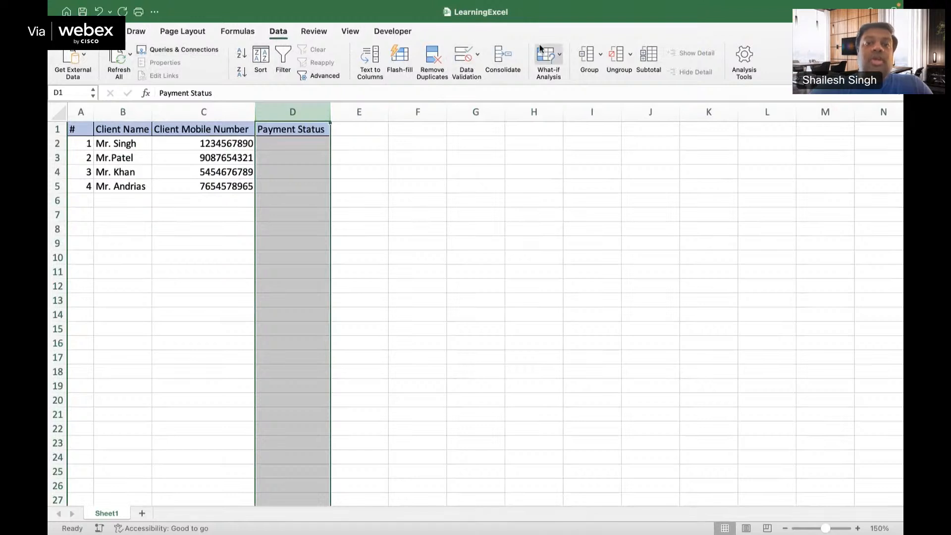
{"action": "left_click", "coordinate": [479, 58]}
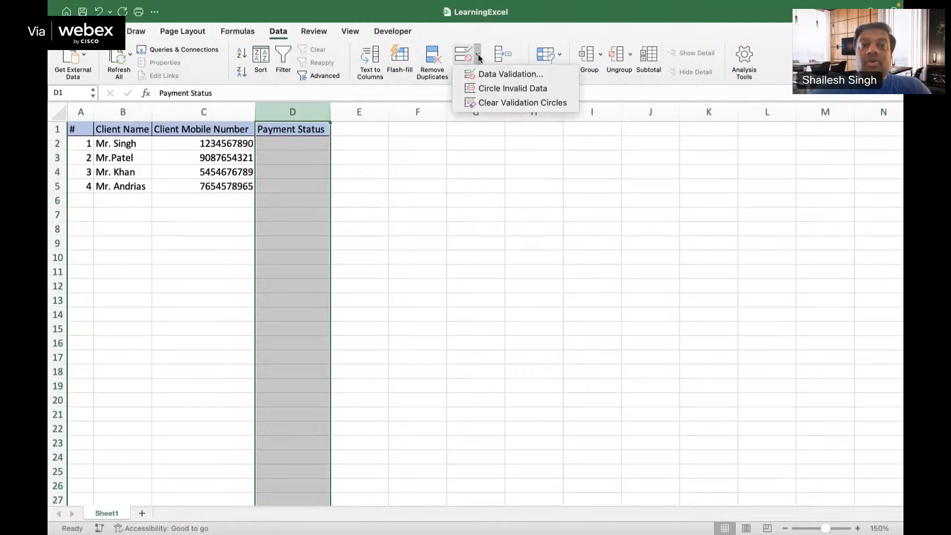
{"action": "left_click", "coordinate": [498, 75]}
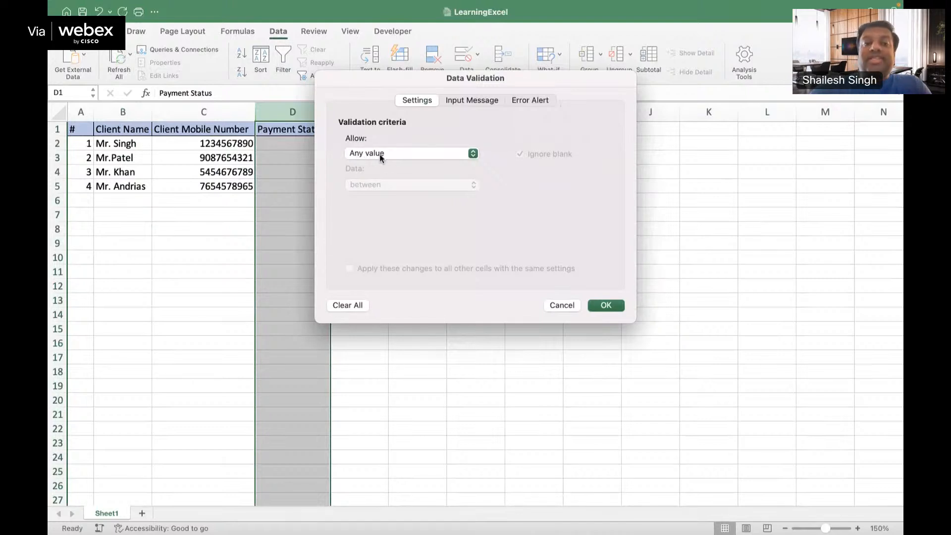
{"action": "left_click", "coordinate": [472, 154]}
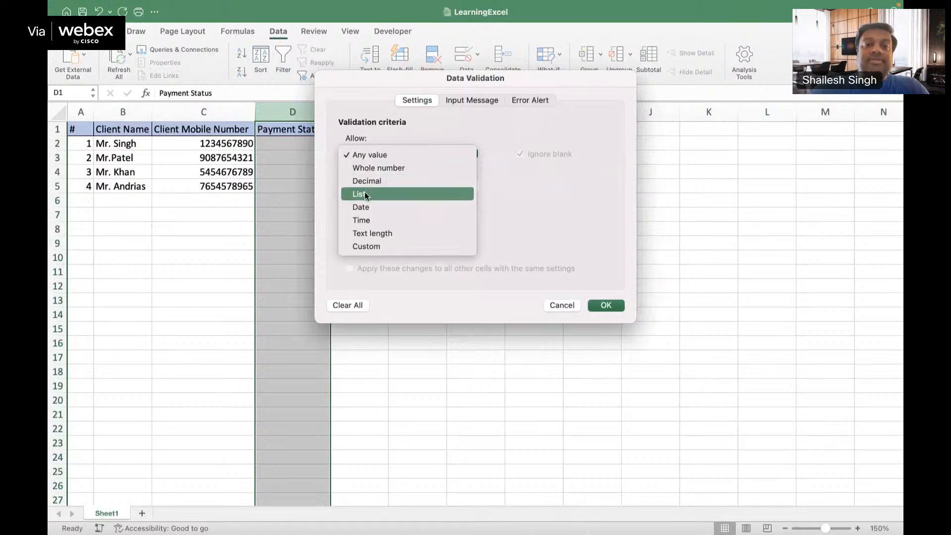
{"action": "left_click", "coordinate": [364, 194]}
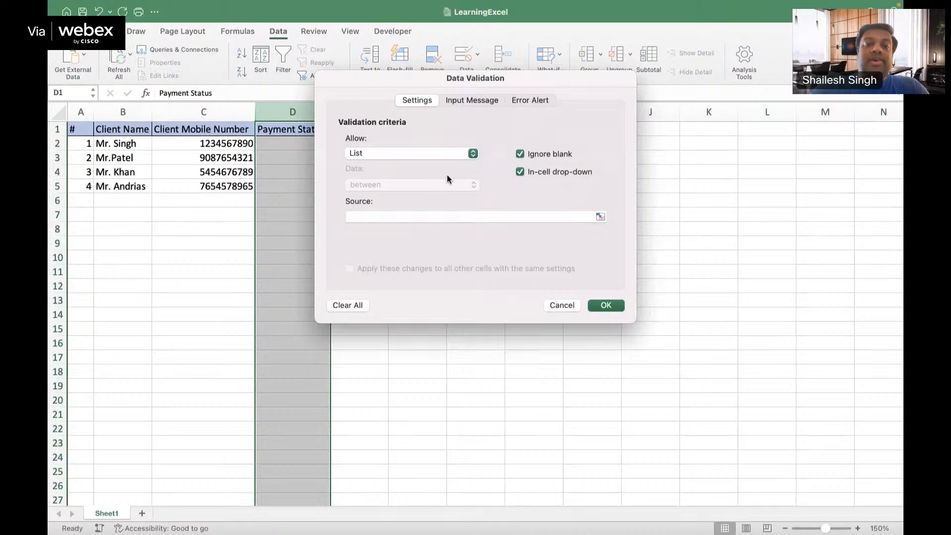
Set the validation list's source to Received,Not-Received.
{"action": "left_click", "coordinate": [425, 216]}
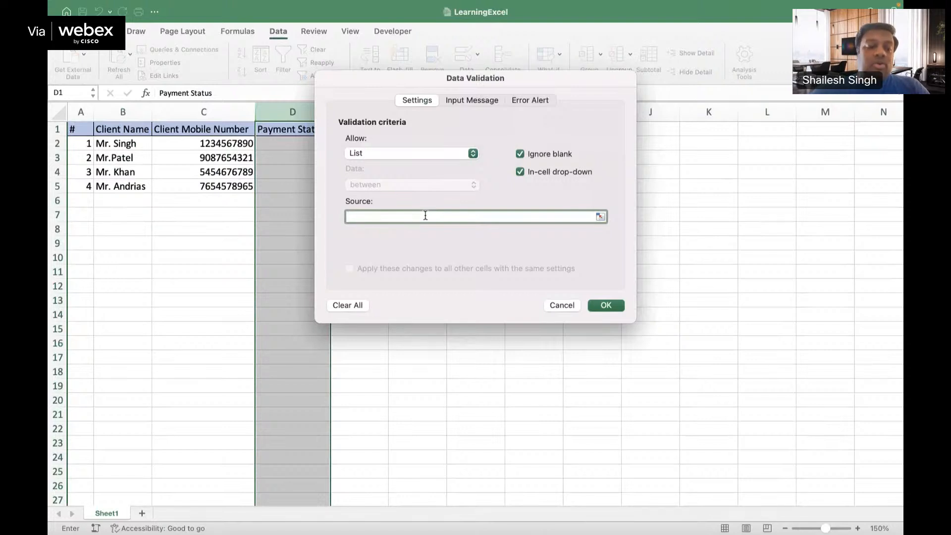
{"action": "type", "text": "Received,No"}
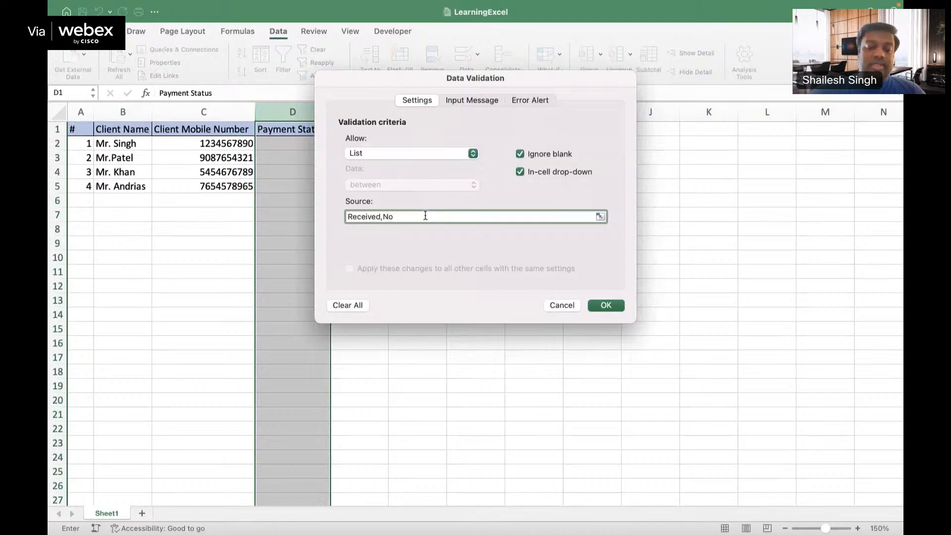
{"action": "type", "text": "t-Received"}
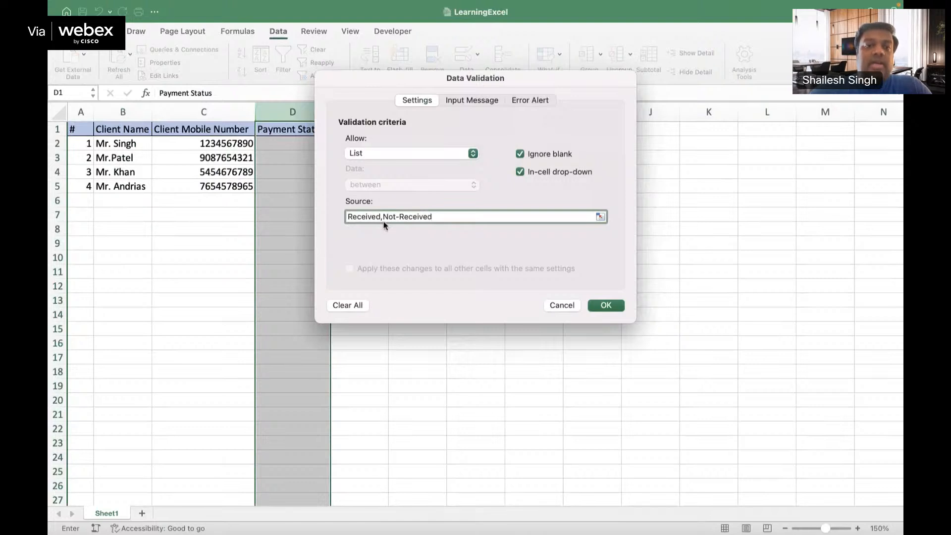
Apply the list validation to the Payment Status column and choose Not-Received from the drop-down list in D2.
{"action": "left_click", "coordinate": [609, 306]}
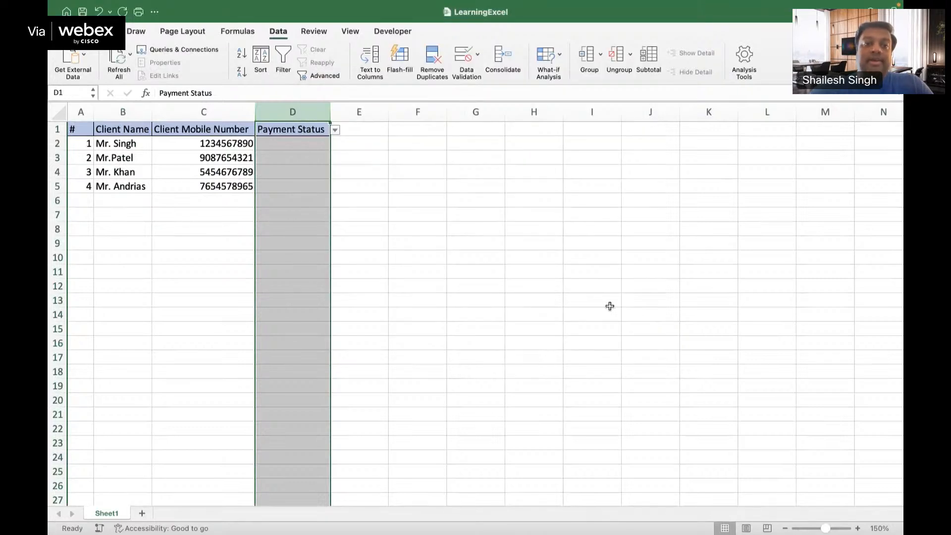
{"action": "left_click", "coordinate": [305, 144]}
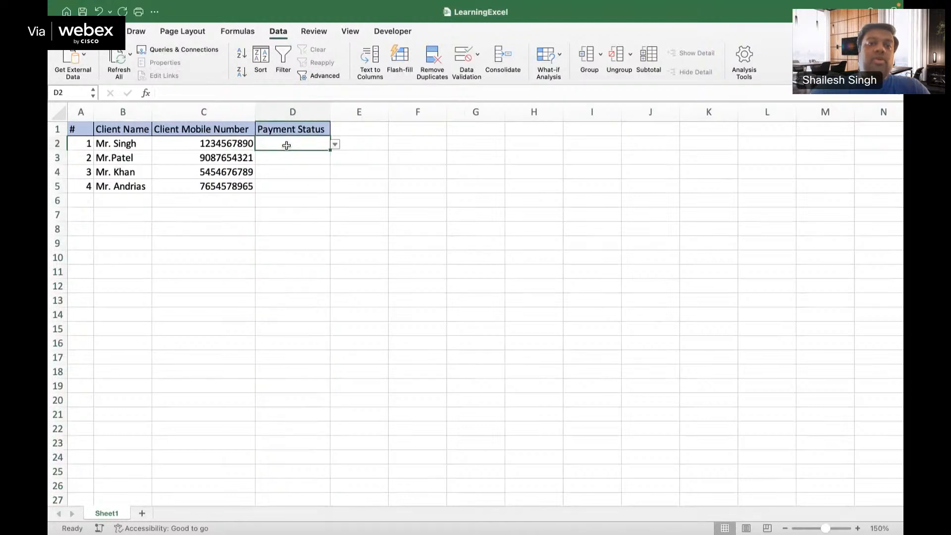
{"action": "left_click", "coordinate": [336, 144]}
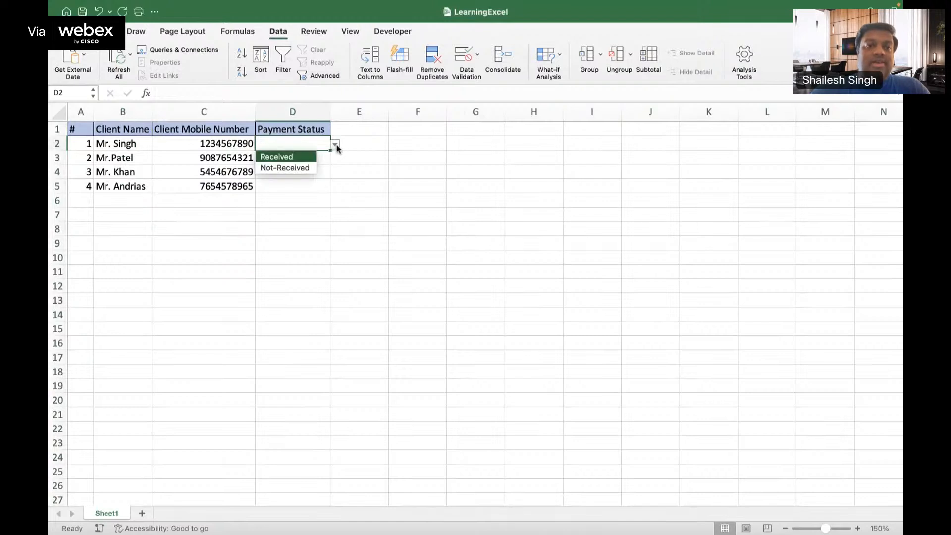
{"action": "left_click", "coordinate": [302, 168]}
Use the drop-down lists to choose Received in D3, Not-Received in D4 and Received in D5.
{"action": "left_click", "coordinate": [314, 161]}
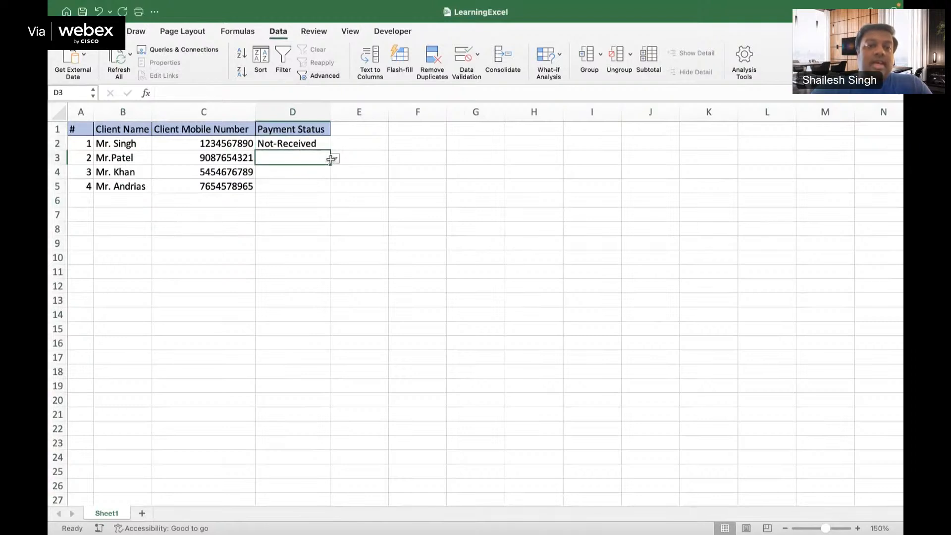
{"action": "left_click", "coordinate": [335, 159]}
{"action": "left_click", "coordinate": [298, 172]}
{"action": "left_click", "coordinate": [316, 171]}
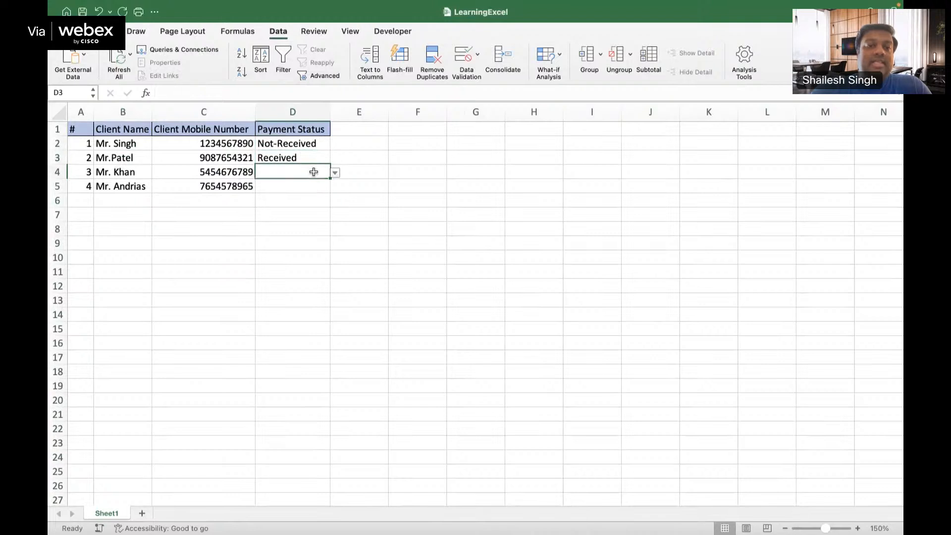
{"action": "left_click", "coordinate": [336, 173]}
{"action": "left_click", "coordinate": [311, 195]}
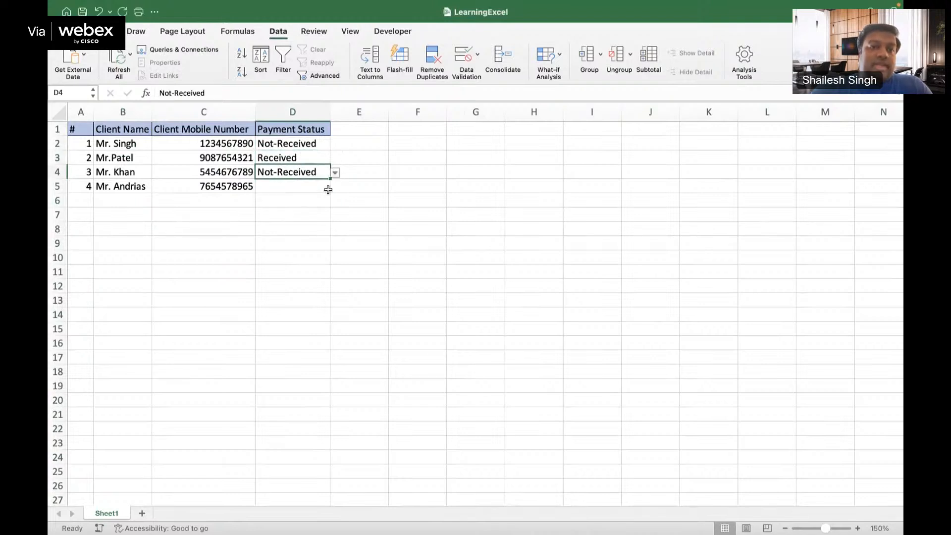
{"action": "left_click", "coordinate": [309, 187]}
{"action": "left_click", "coordinate": [335, 187]}
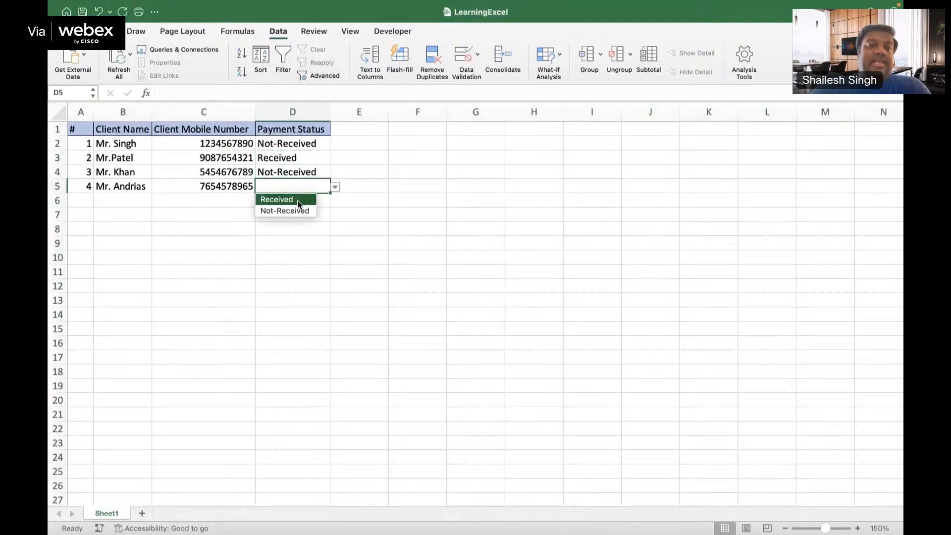
{"action": "left_click", "coordinate": [296, 200]}
{"action": "left_click", "coordinate": [309, 199]}
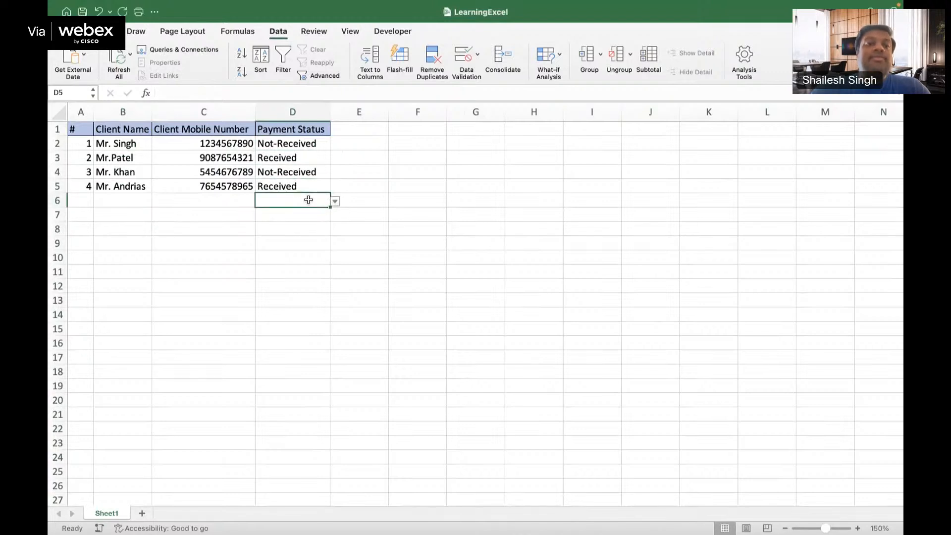
Switch the payment status in D2 to Received and back to Not-Received with its drop-down list.
{"action": "left_click", "coordinate": [281, 144]}
{"action": "left_click", "coordinate": [335, 144]}
{"action": "left_click", "coordinate": [297, 154]}
{"action": "left_click", "coordinate": [297, 172]}
{"action": "left_click", "coordinate": [317, 144]}
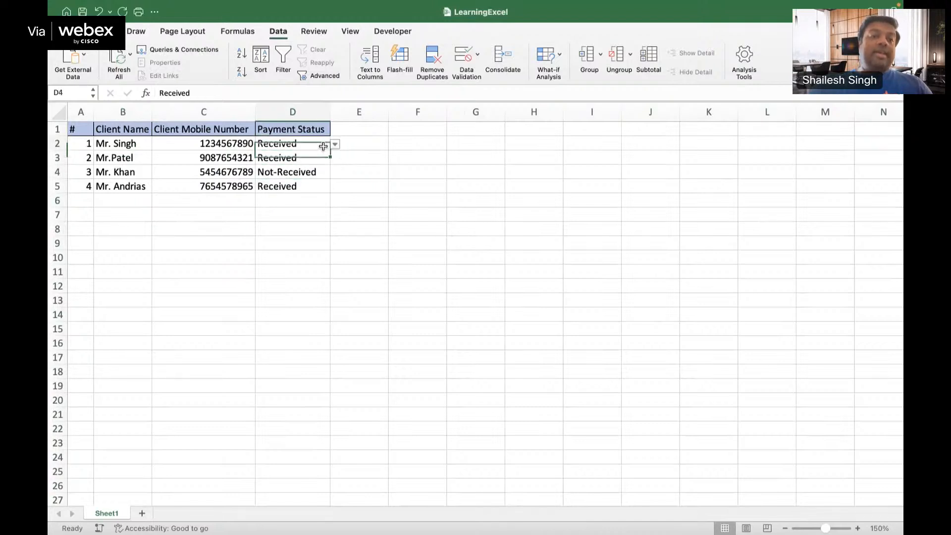
{"action": "left_click", "coordinate": [335, 144]}
{"action": "left_click", "coordinate": [301, 168]}
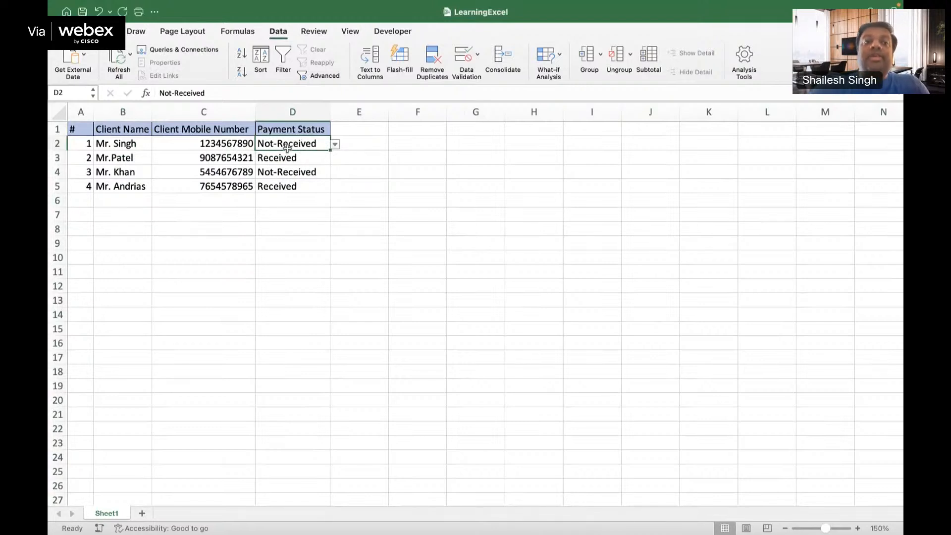
Edit the Payment Status column's validation list source to --Select--,Received,Not-Received and apply it.
{"action": "left_click", "coordinate": [296, 113]}
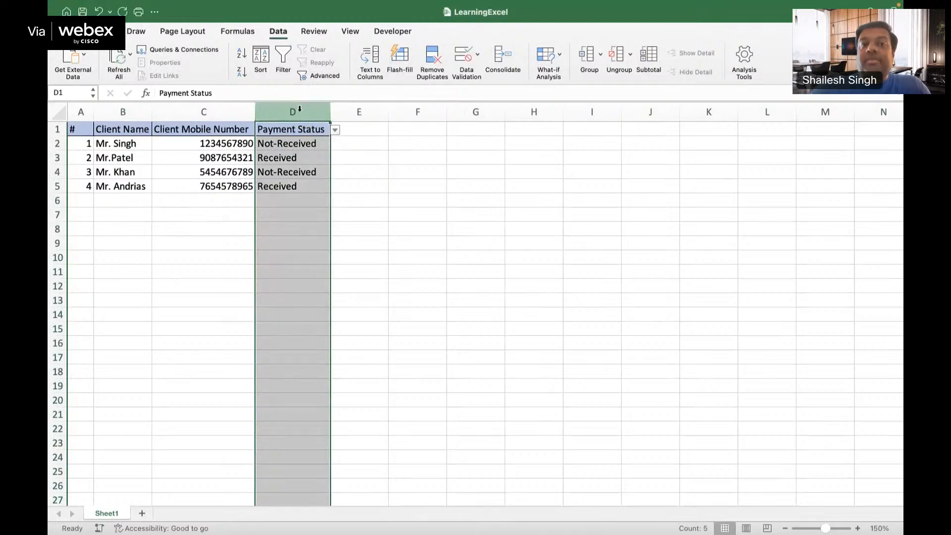
{"action": "left_click", "coordinate": [478, 58]}
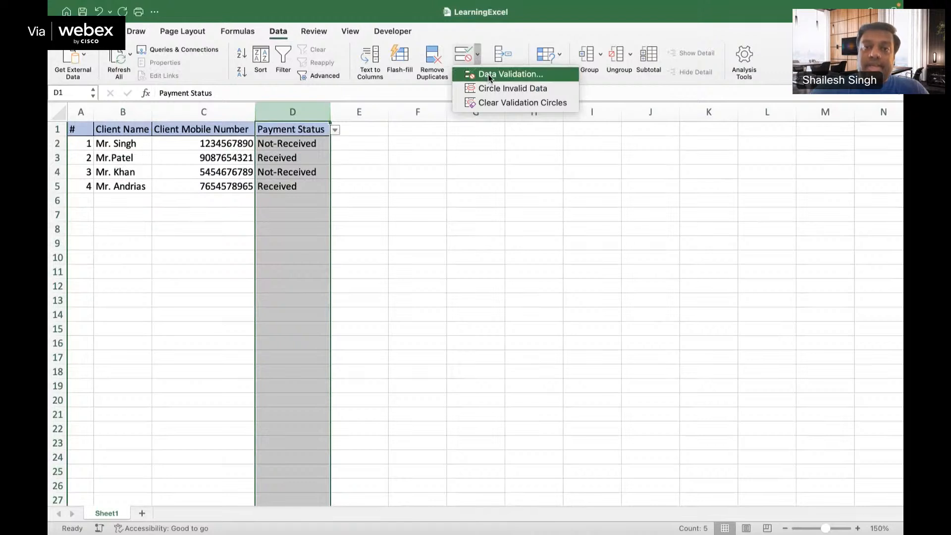
{"action": "left_click", "coordinate": [488, 75]}
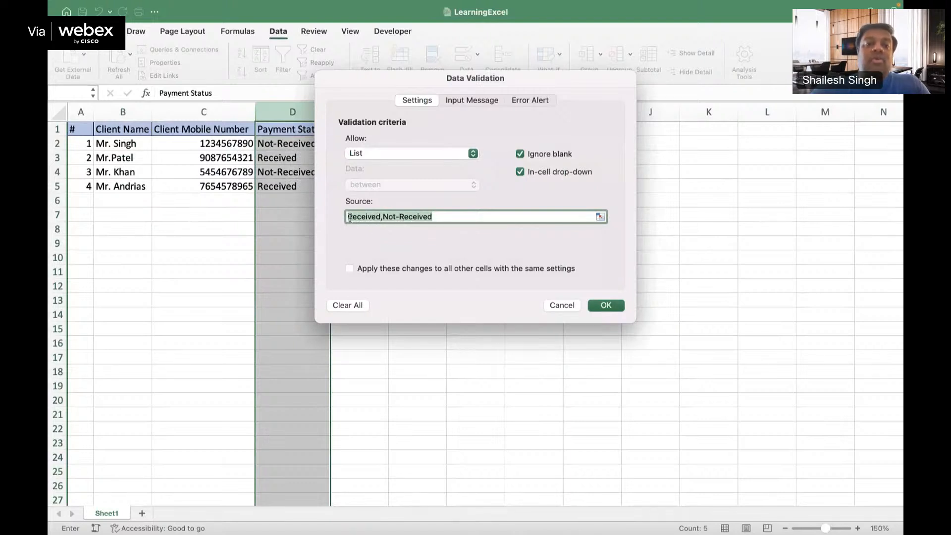
{"action": "left_click", "coordinate": [350, 218]}
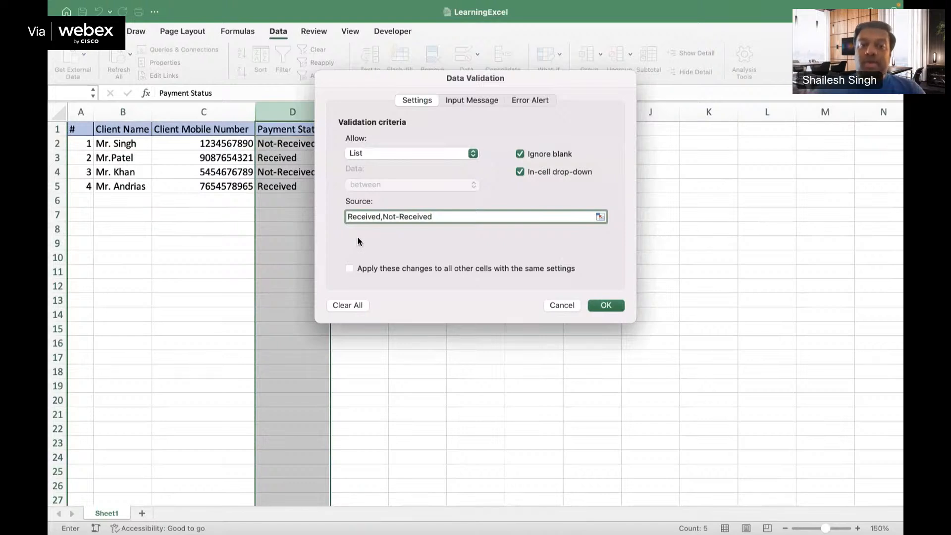
{"action": "type", "text": "--"}
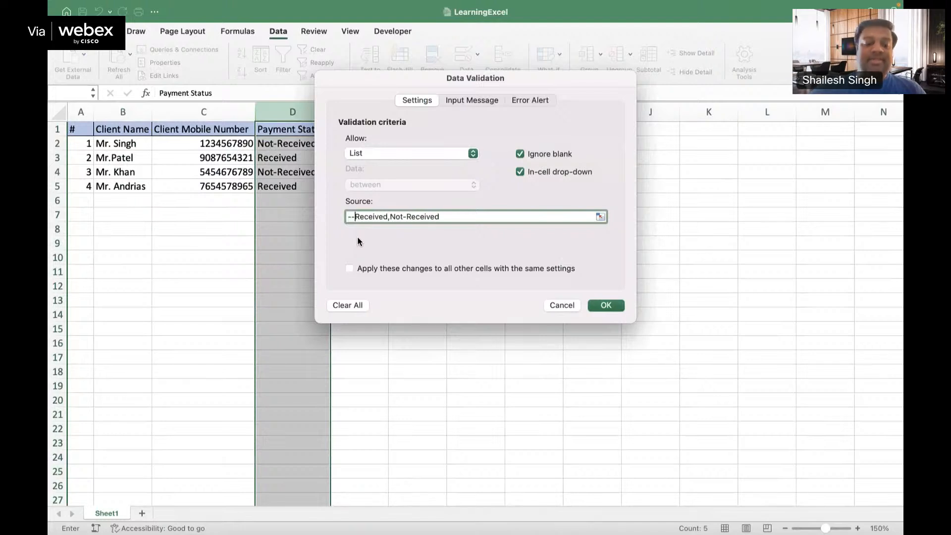
{"action": "type", "text": "Select--"}
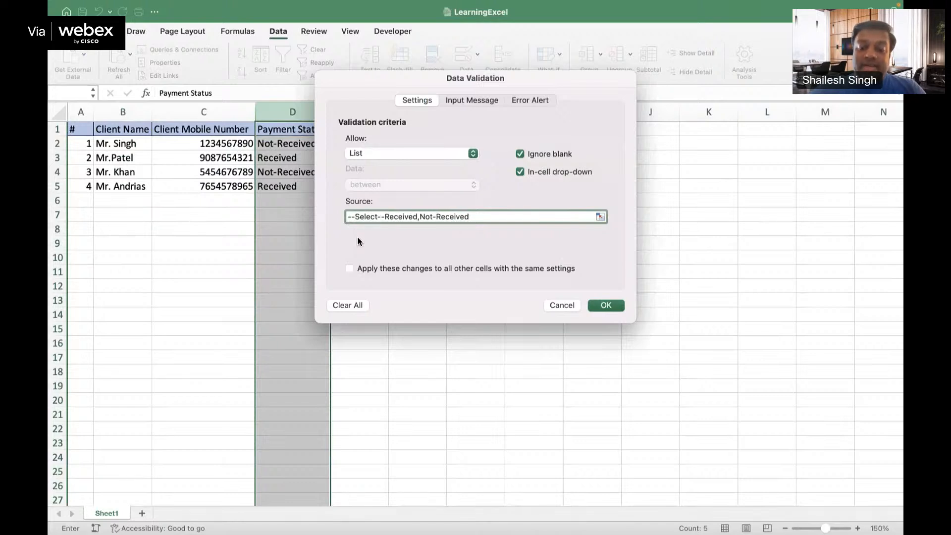
{"action": "type", "text": ","}
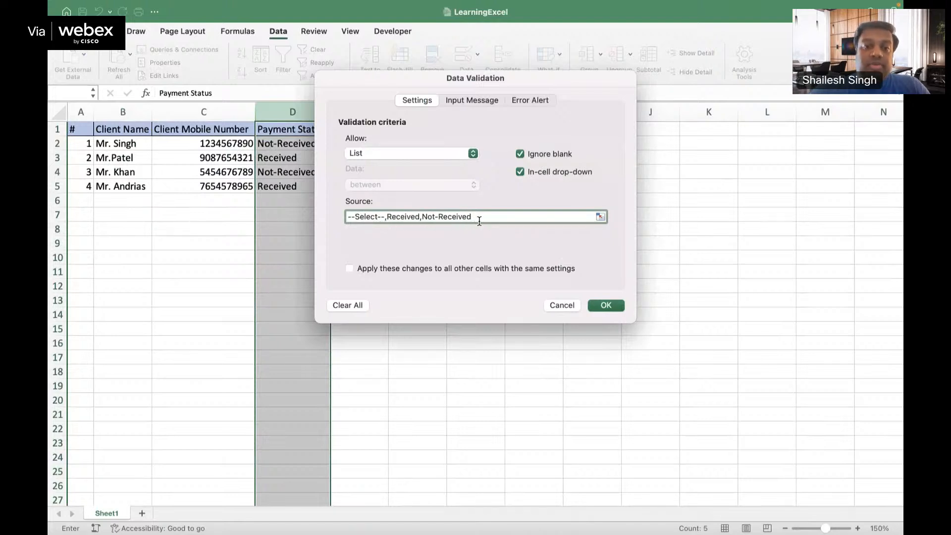
{"action": "left_click", "coordinate": [610, 305]}
Reset the payment statuses in D2, D3 and D4 by choosing the --Select-- option from their drop-down lists.
{"action": "left_click", "coordinate": [308, 145]}
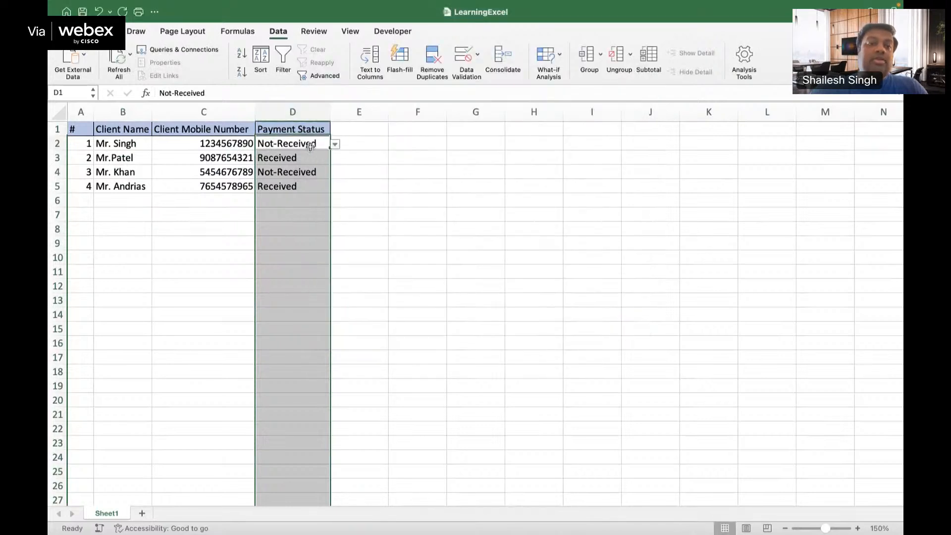
{"action": "left_click", "coordinate": [335, 144]}
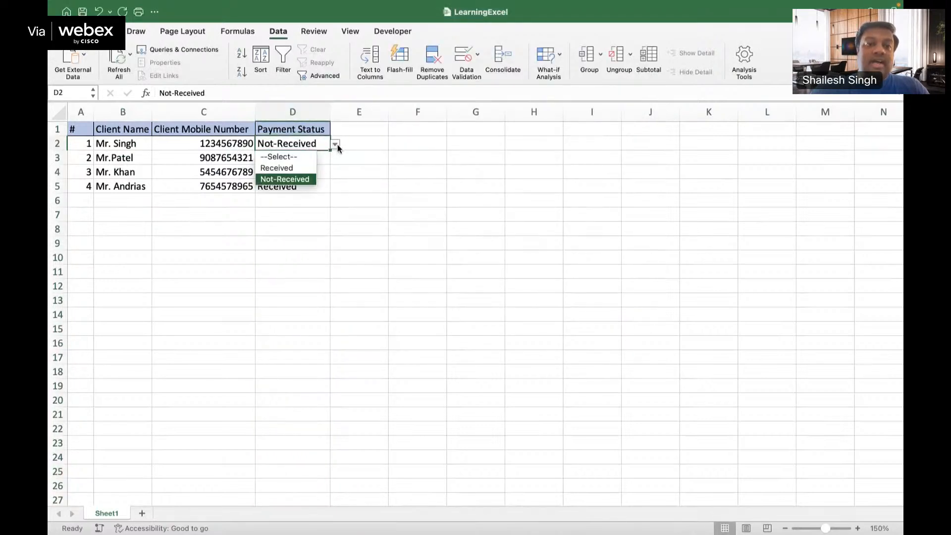
{"action": "left_click", "coordinate": [286, 157]}
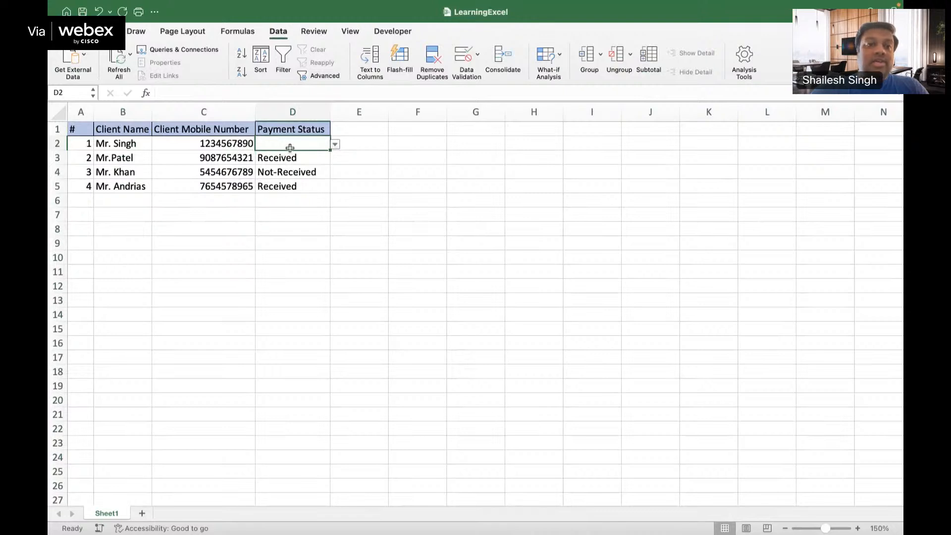
{"action": "left_click", "coordinate": [308, 156]}
{"action": "left_click", "coordinate": [335, 158]}
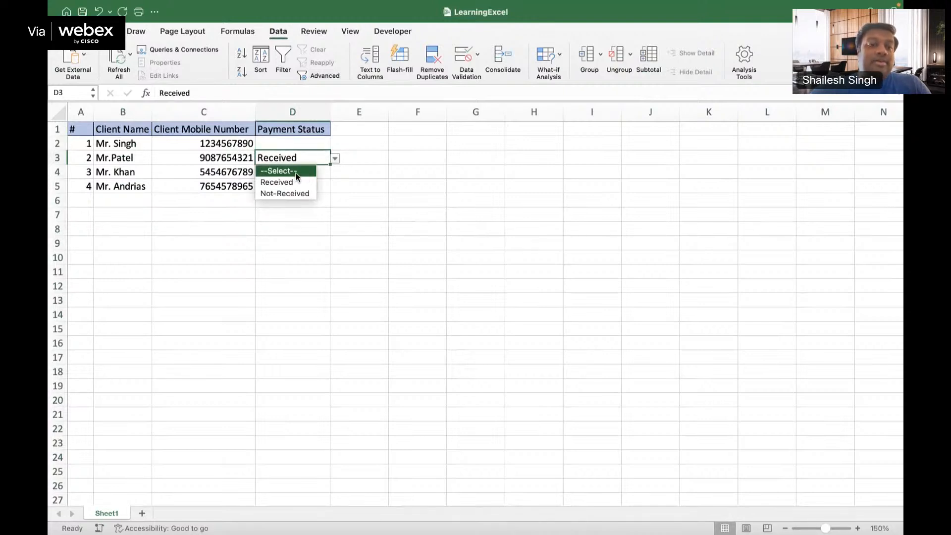
{"action": "left_click", "coordinate": [296, 173]}
{"action": "left_click", "coordinate": [325, 174]}
{"action": "left_click", "coordinate": [335, 173]}
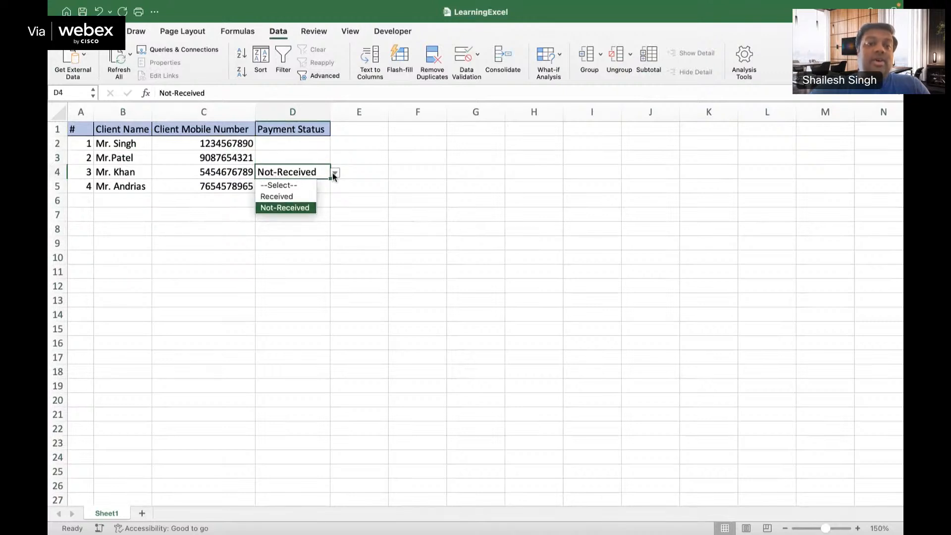
{"action": "left_click", "coordinate": [299, 185]}
Choose Not-Received as the payment status in D5 and Received in D4 from the drop-down lists.
{"action": "left_click", "coordinate": [313, 189]}
{"action": "left_click", "coordinate": [336, 186]}
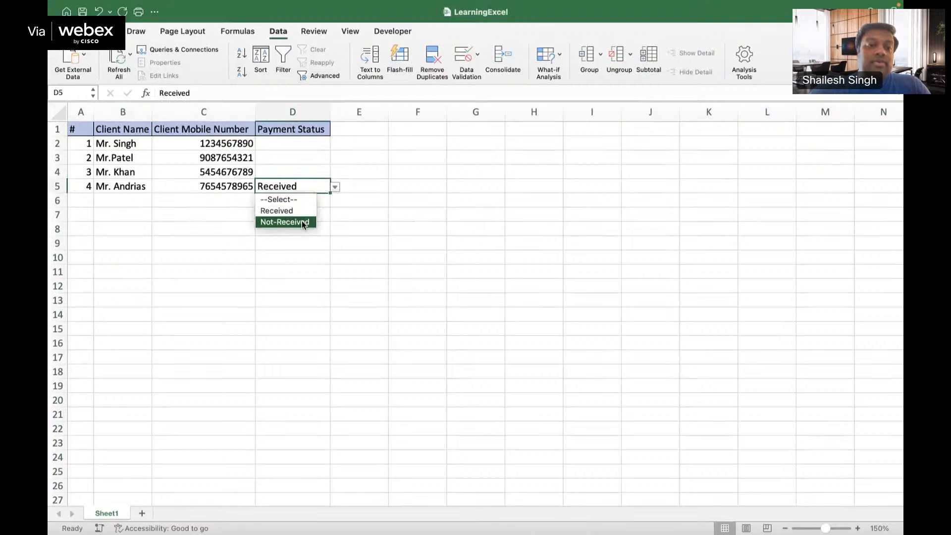
{"action": "left_click", "coordinate": [301, 222]}
{"action": "left_click", "coordinate": [321, 174]}
{"action": "left_click", "coordinate": [335, 172]}
{"action": "left_click", "coordinate": [296, 197]}
Set the payment statuses in D2 and D3 to Received using their drop-down lists.
{"action": "left_click", "coordinate": [306, 158]}
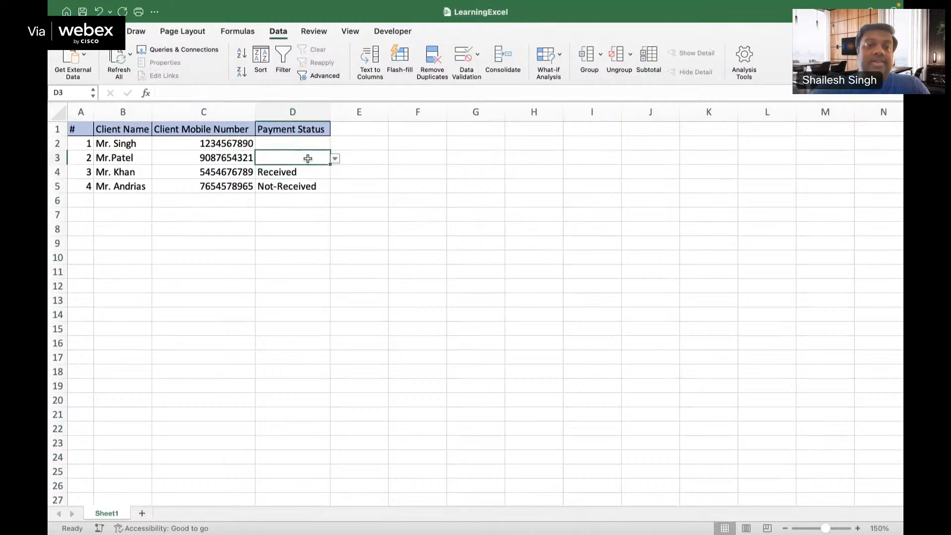
{"action": "left_click", "coordinate": [335, 159]}
{"action": "left_click", "coordinate": [302, 146]}
{"action": "left_click", "coordinate": [306, 145]}
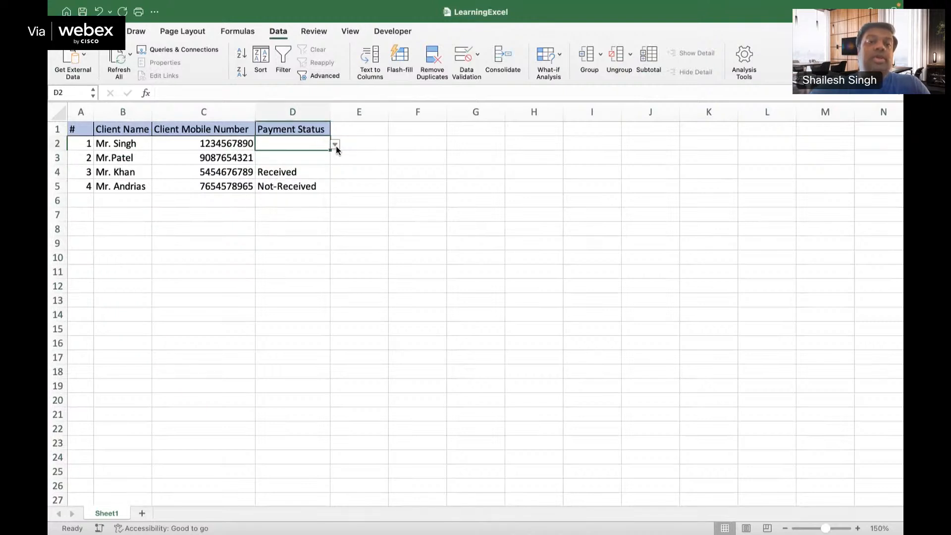
{"action": "left_click", "coordinate": [335, 145]}
{"action": "left_click", "coordinate": [307, 168]}
{"action": "left_click", "coordinate": [309, 158]}
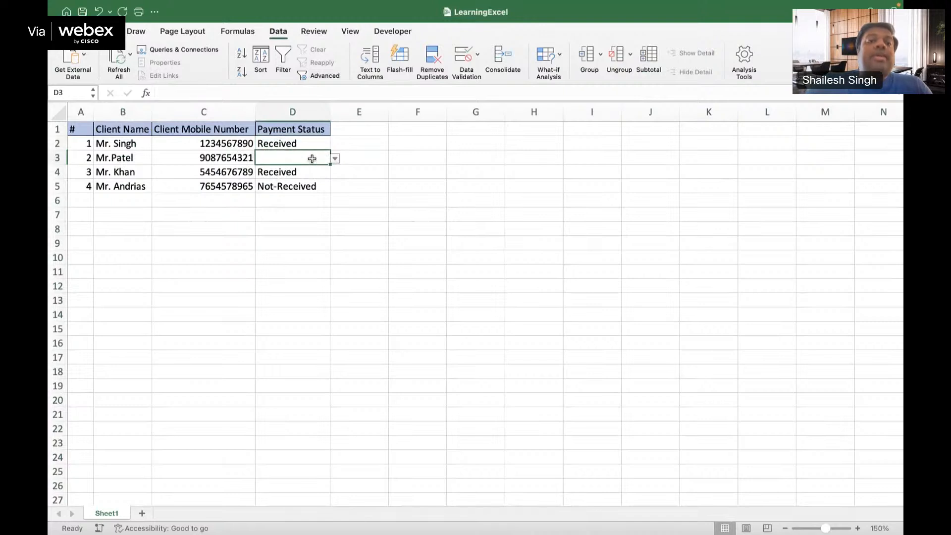
{"action": "left_click", "coordinate": [335, 159]}
{"action": "left_click", "coordinate": [294, 180]}
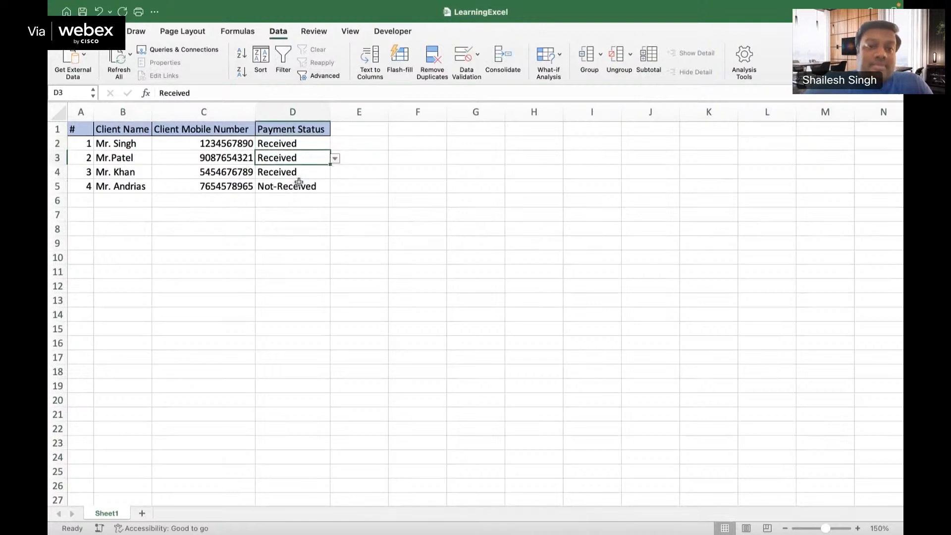
Review the drop-down options offered for the payment status in D2 without changing the selection.
{"action": "left_click", "coordinate": [311, 187]}
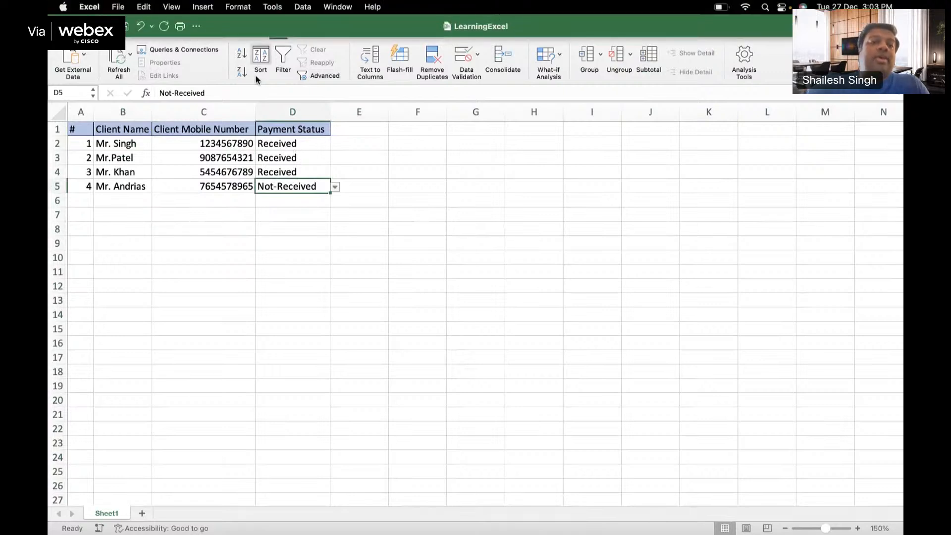
{"action": "left_click", "coordinate": [281, 145]}
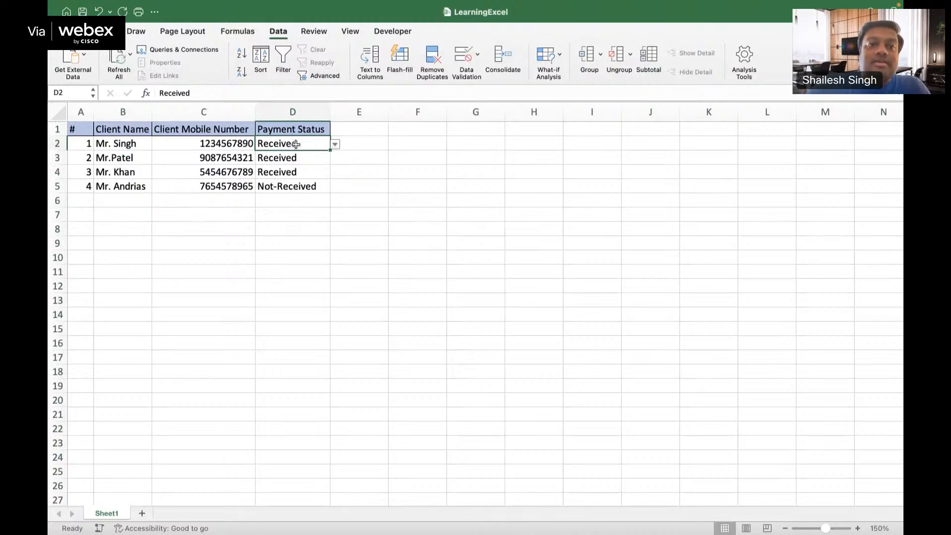
{"action": "left_click", "coordinate": [335, 146]}
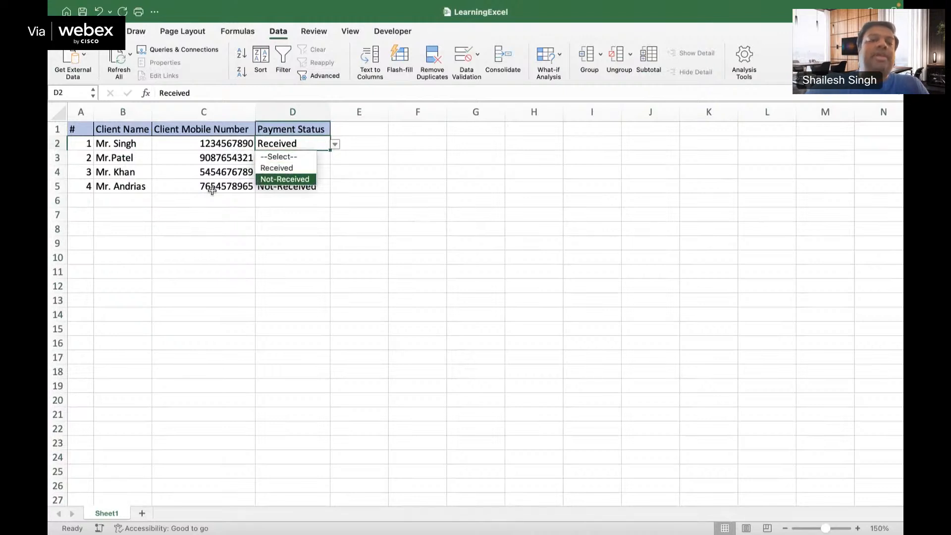
{"action": "left_click", "coordinate": [259, 232]}
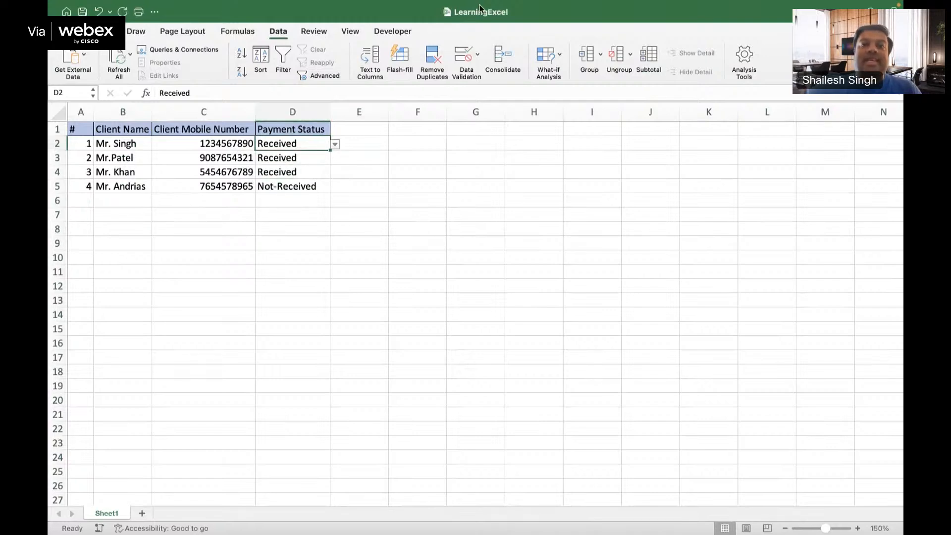